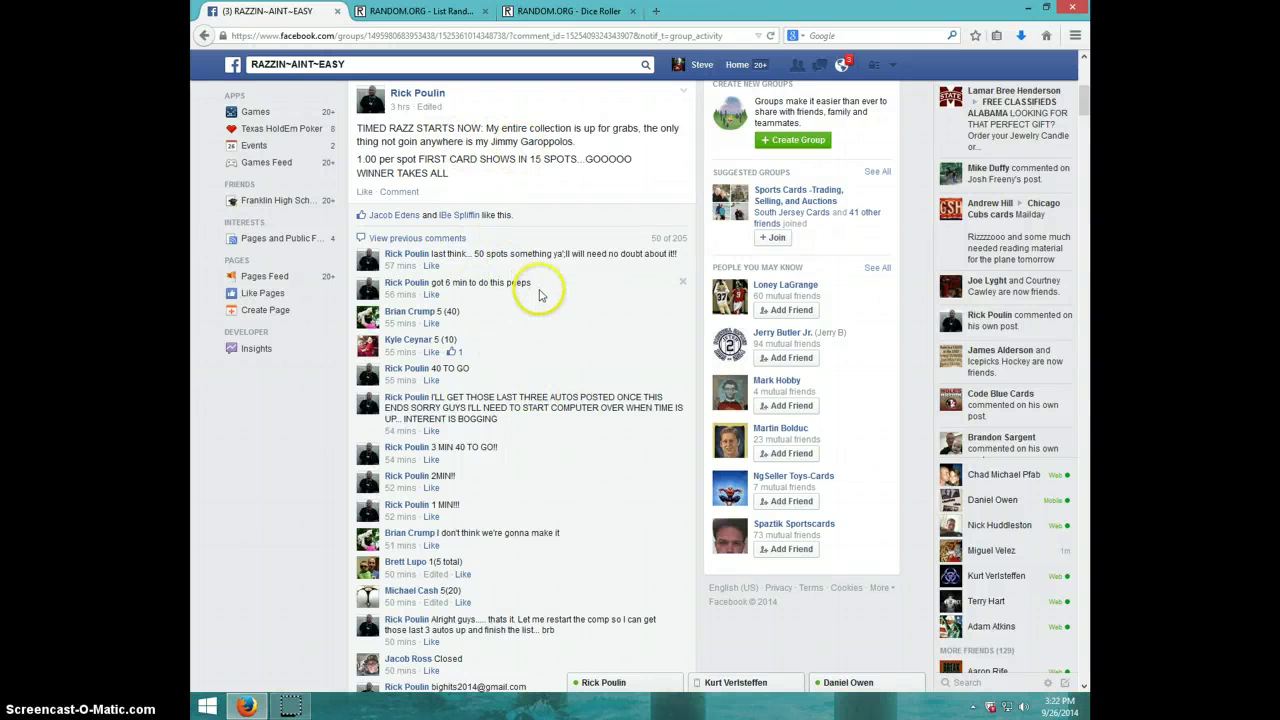
scroll(512, 416, down, 5)
scroll(508, 418, down, 5)
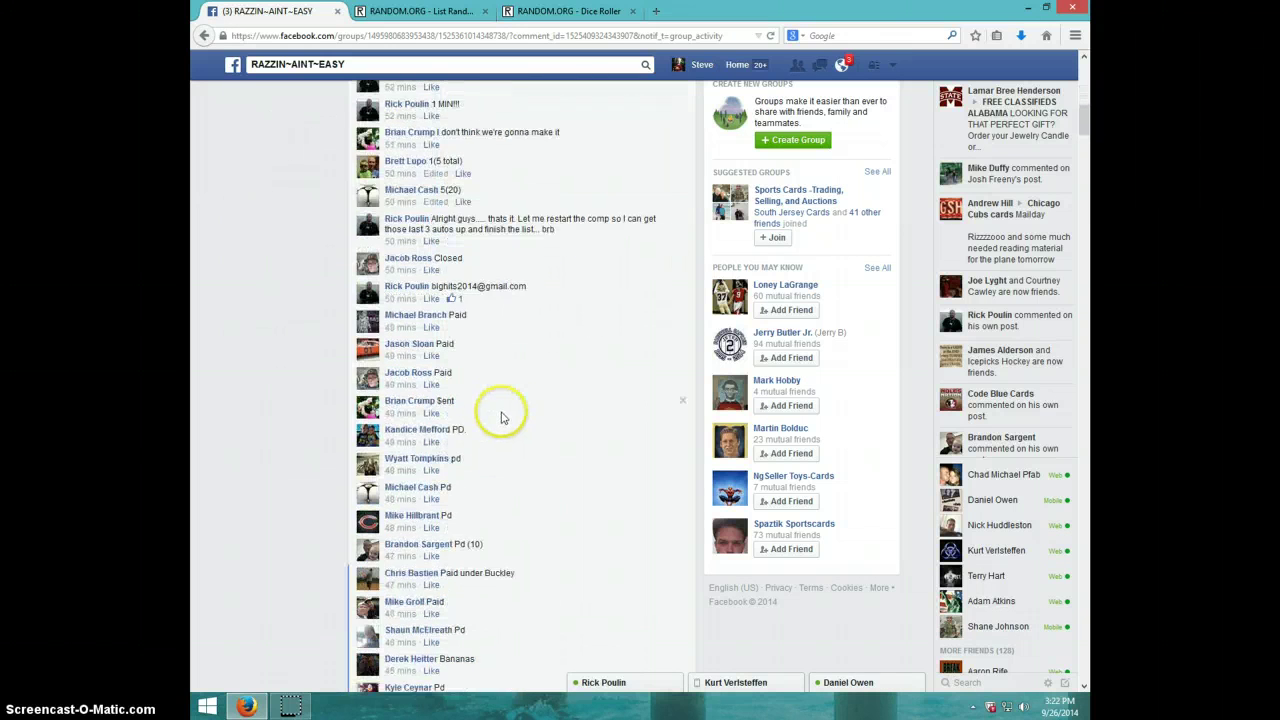
scroll(508, 418, down, 5)
scroll(500, 414, down, 5)
scroll(497, 412, down, 3)
scroll(497, 410, down, 1)
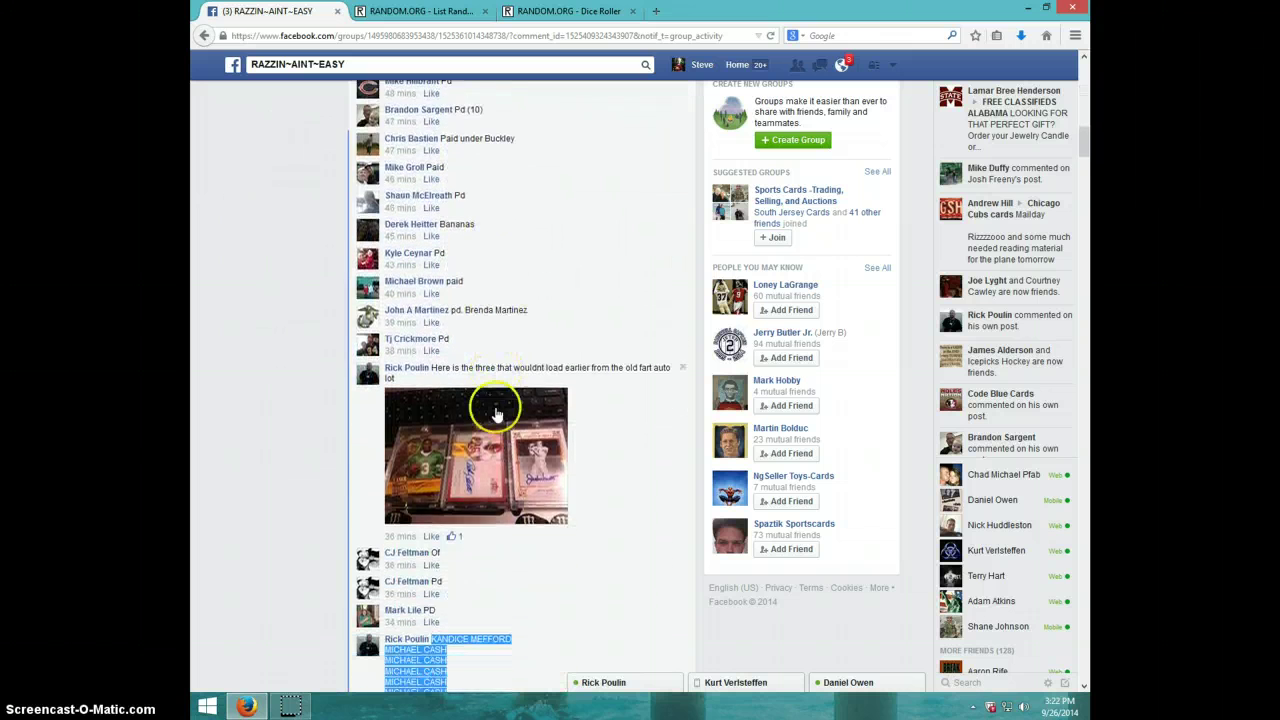
scroll(497, 410, down, 1)
scroll(497, 408, down, 2)
scroll(497, 408, down, 2)
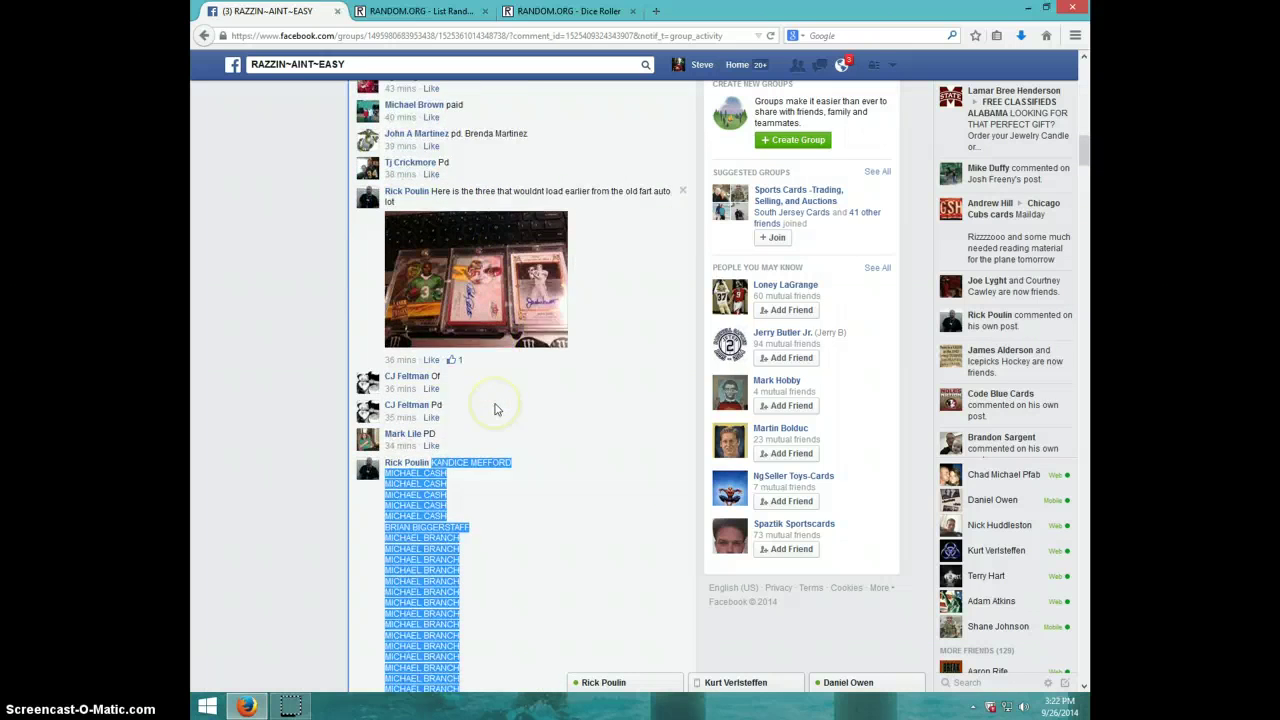
scroll(497, 408, down, 1)
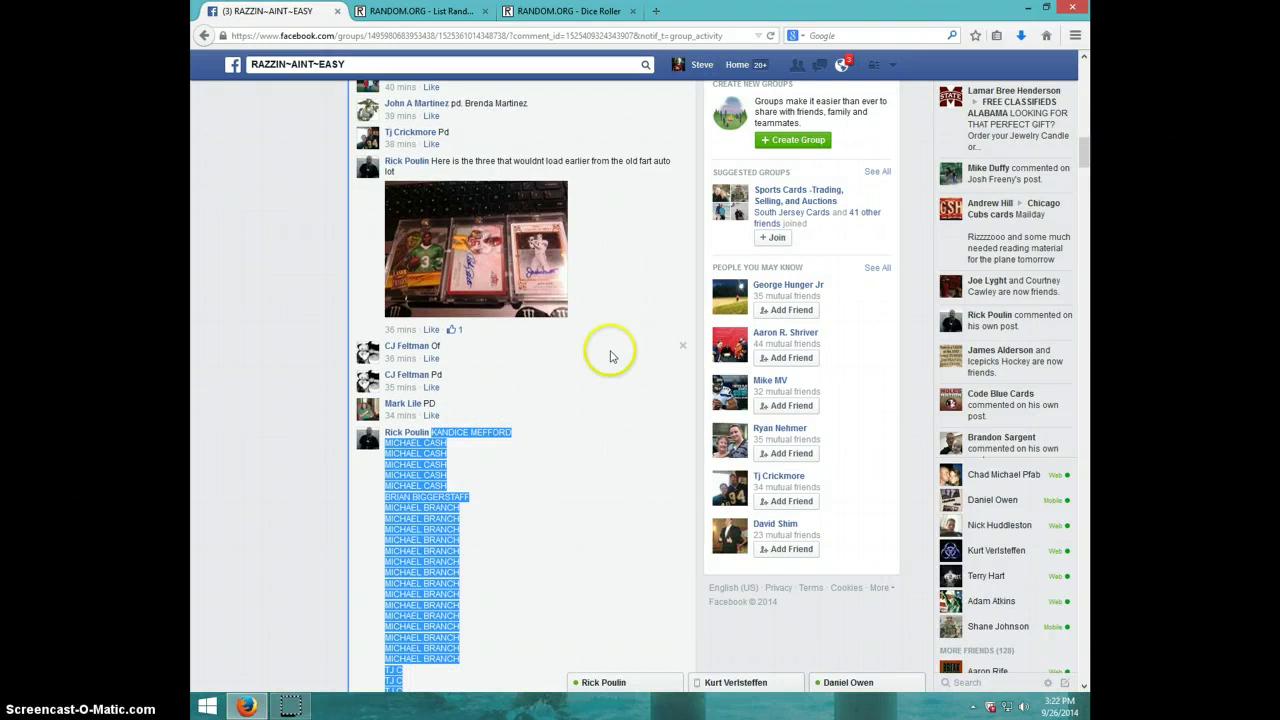
scroll(455, 512, down, 3)
scroll(449, 500, down, 3)
scroll(449, 490, down, 3)
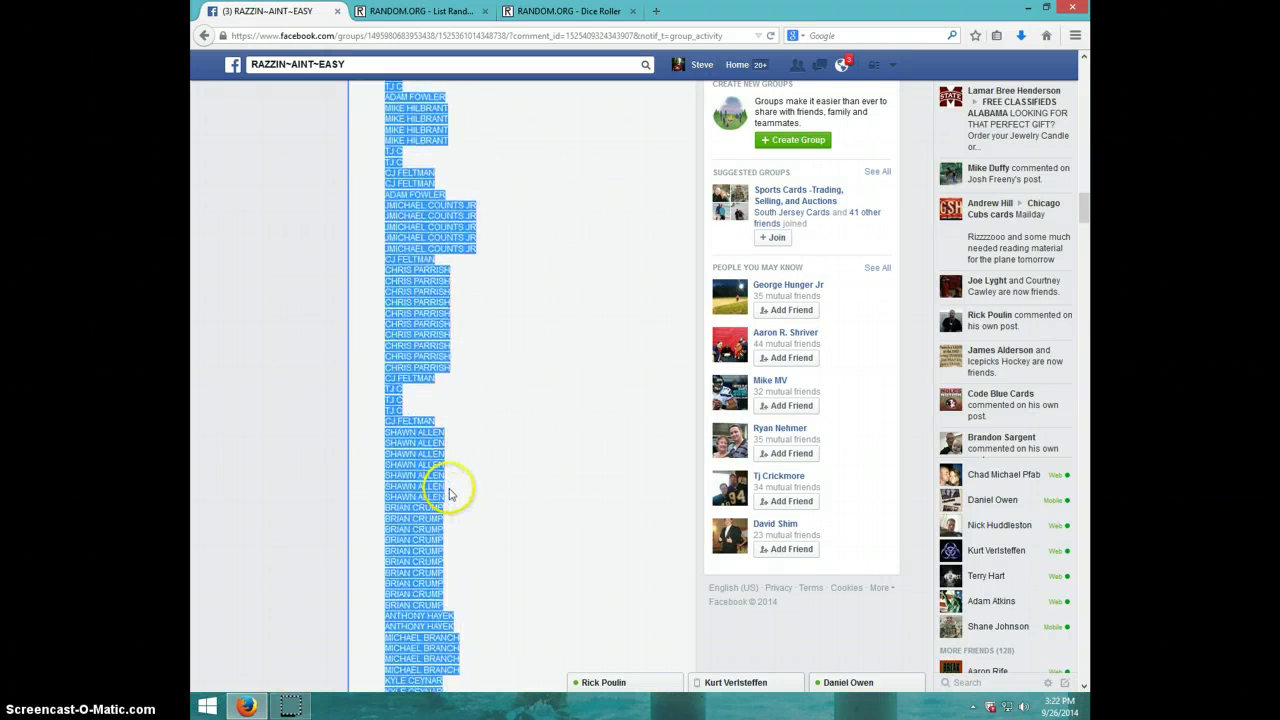
scroll(455, 485, down, 5)
scroll(458, 471, down, 3)
scroll(470, 471, down, 3)
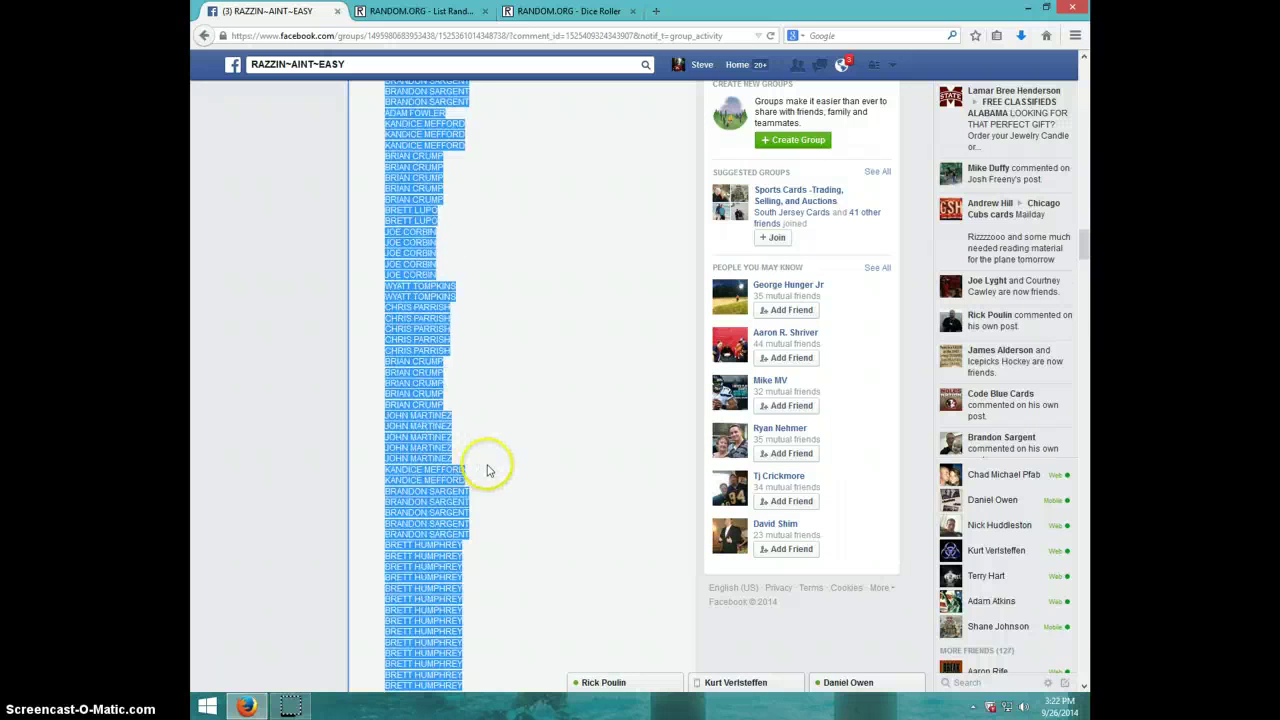
scroll(488, 471, down, 3)
scroll(488, 471, down, 3)
scroll(488, 471, down, 3)
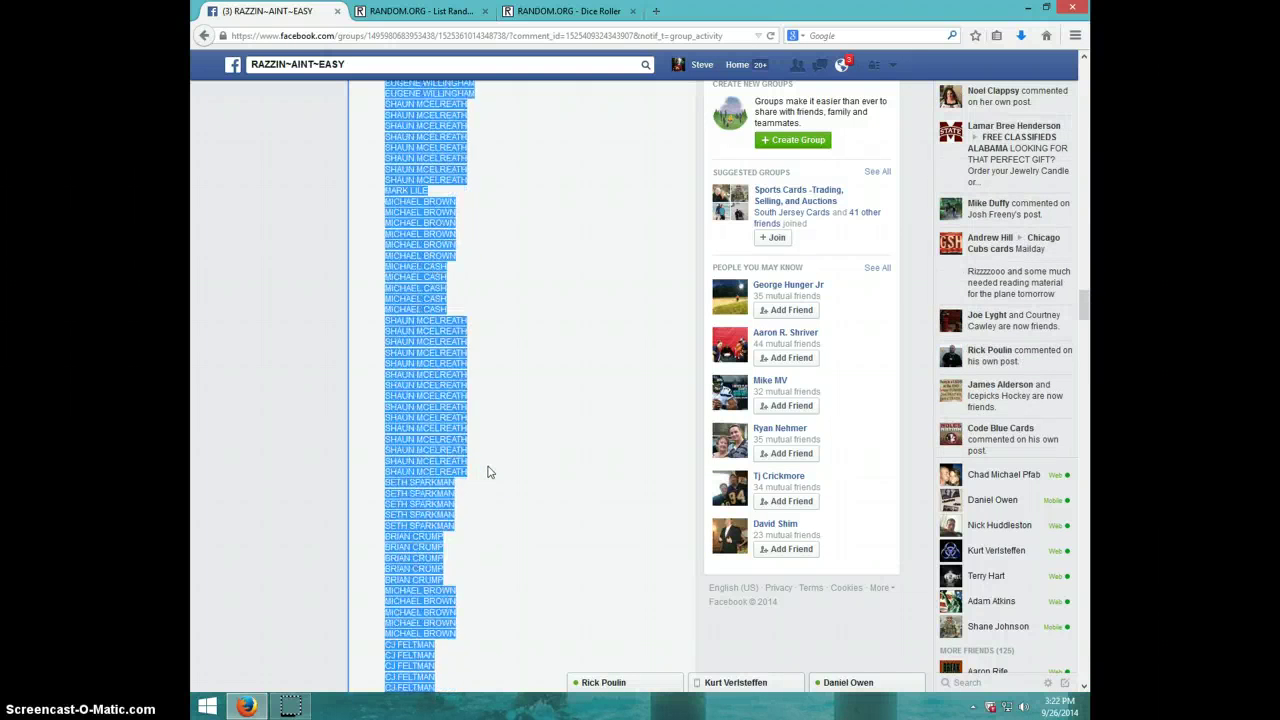
scroll(488, 471, down, 3)
scroll(488, 471, down, 3)
scroll(490, 455, down, 3)
Post a 'LIVE' comment on the Facebook raffle thread.
click(493, 437)
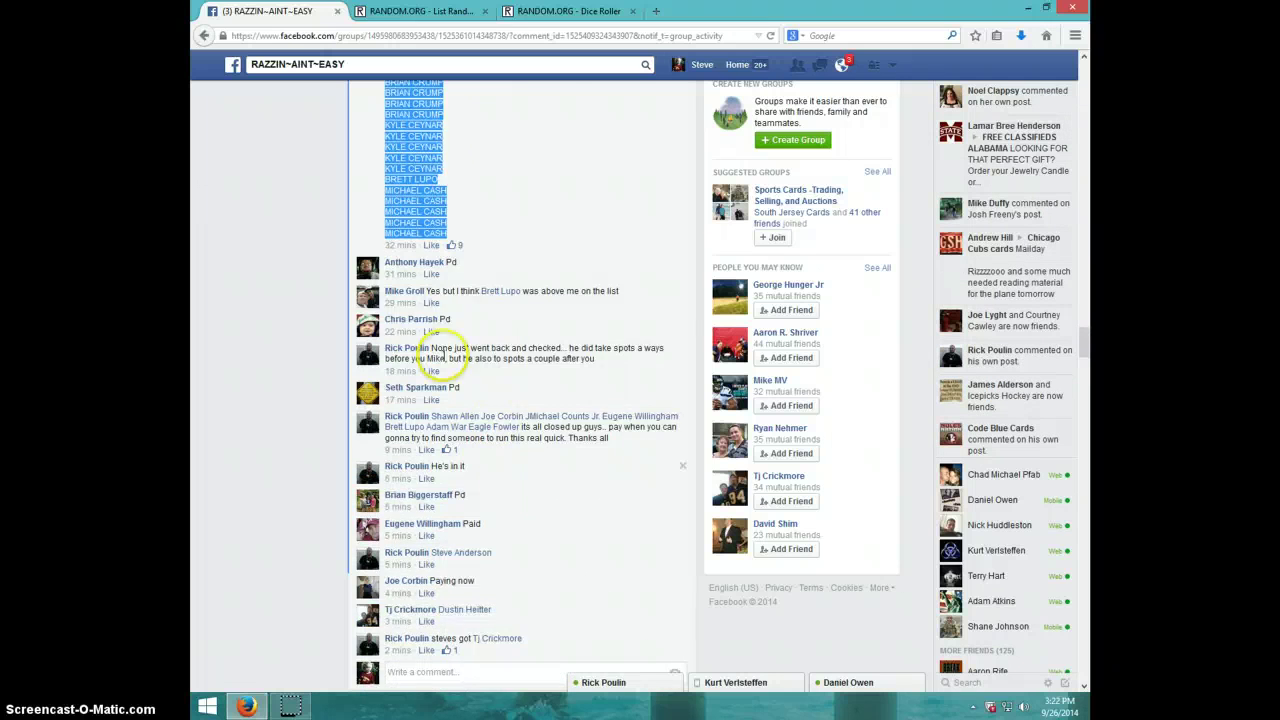
scroll(505, 480, down, 2)
scroll(508, 490, down, 3)
text(LIVE)
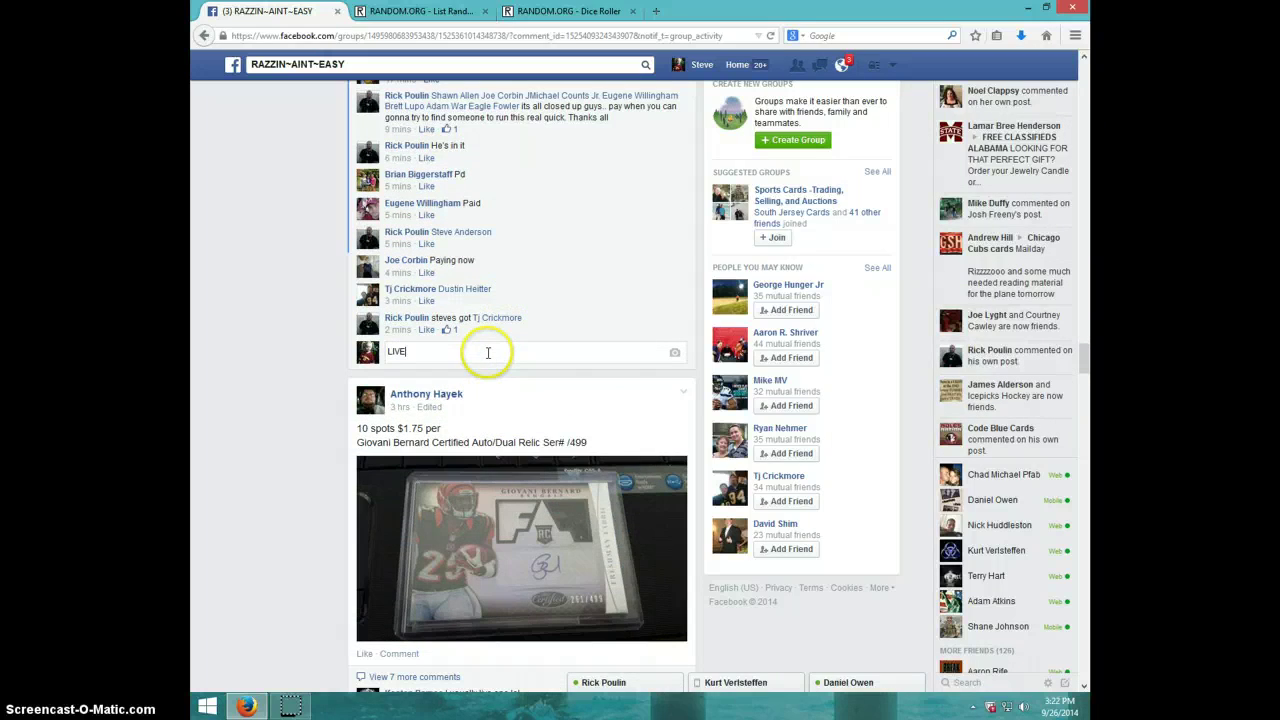
key(Return)
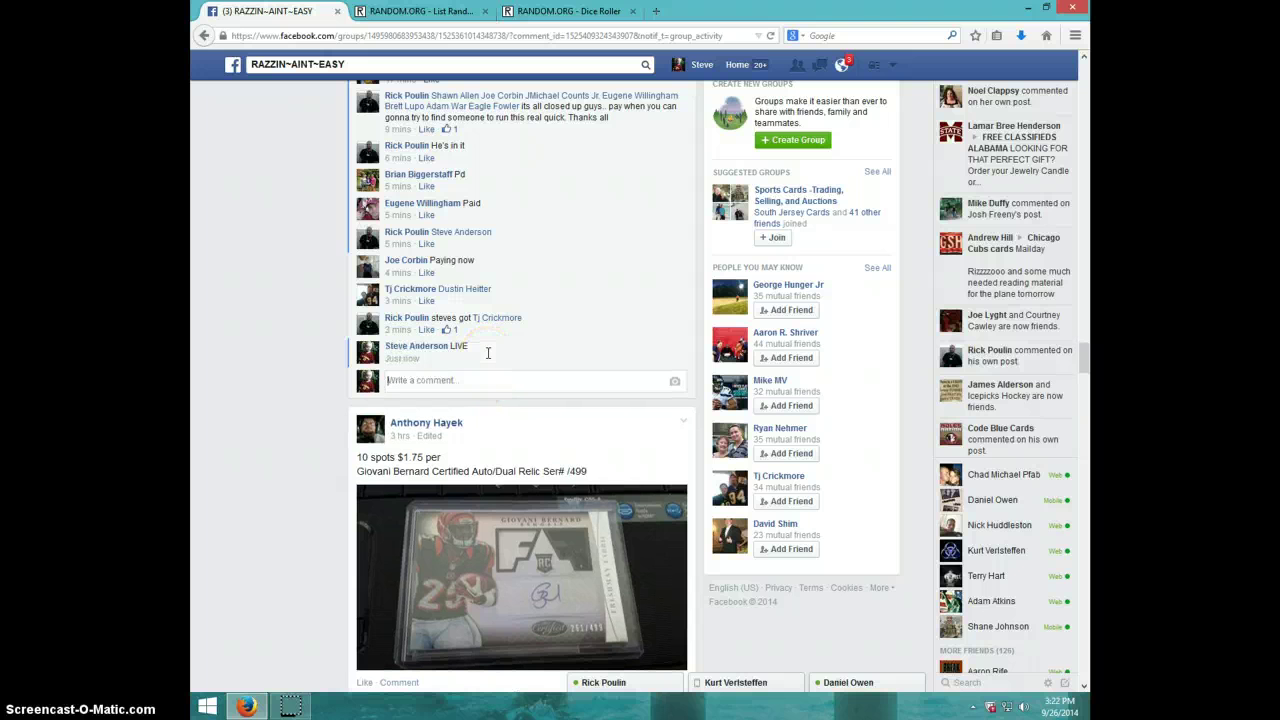
click(347, 328)
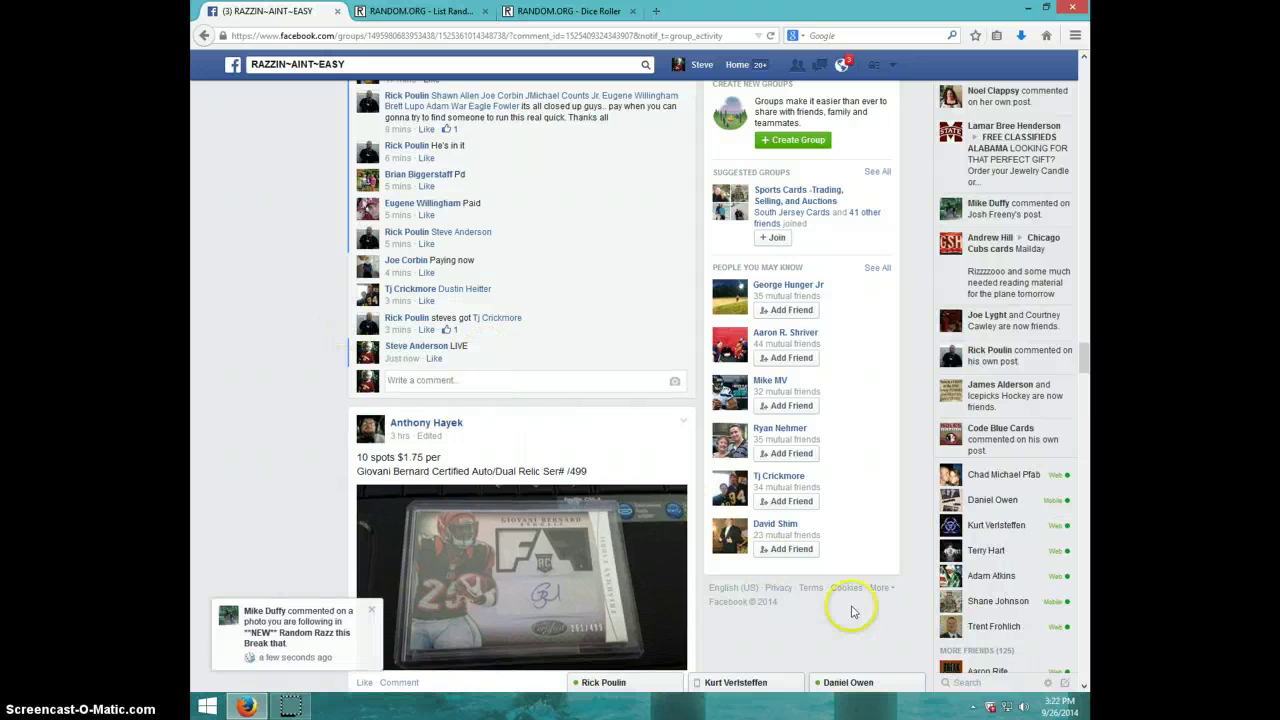
Note the time and roll two dice on RANDOM.ORG, getting 5 and 1.
click(1048, 706)
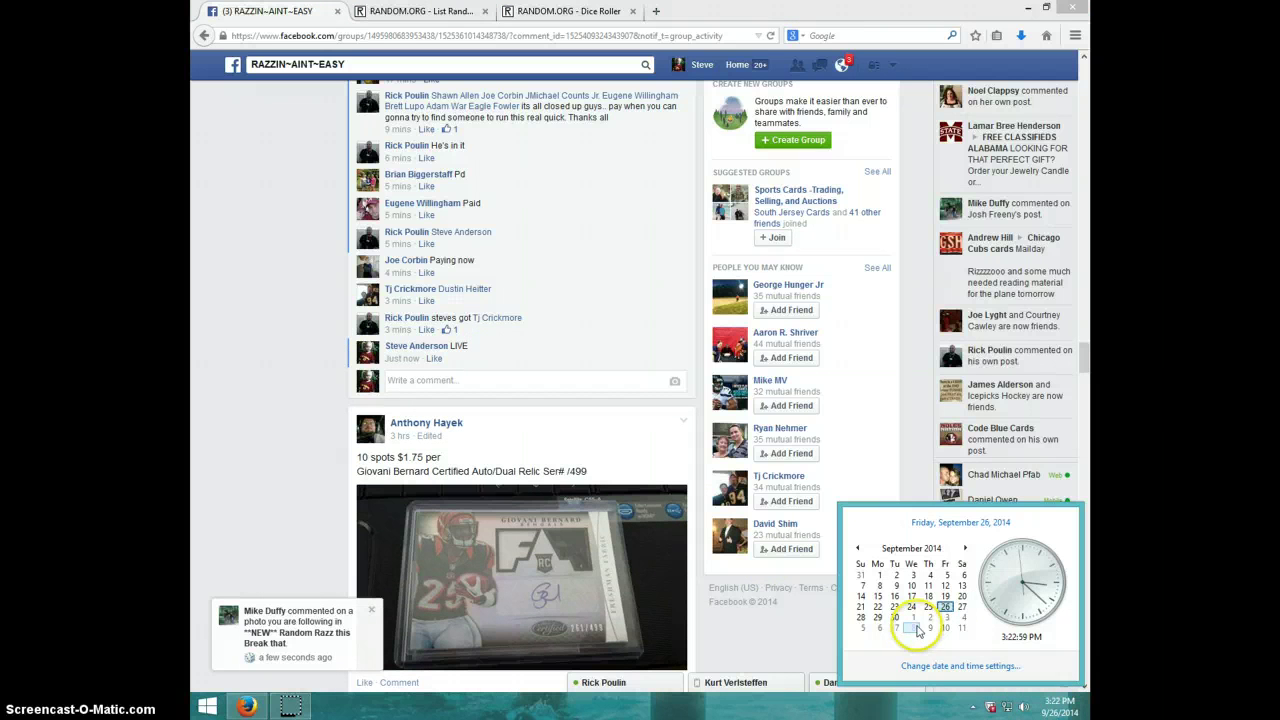
click(540, 12)
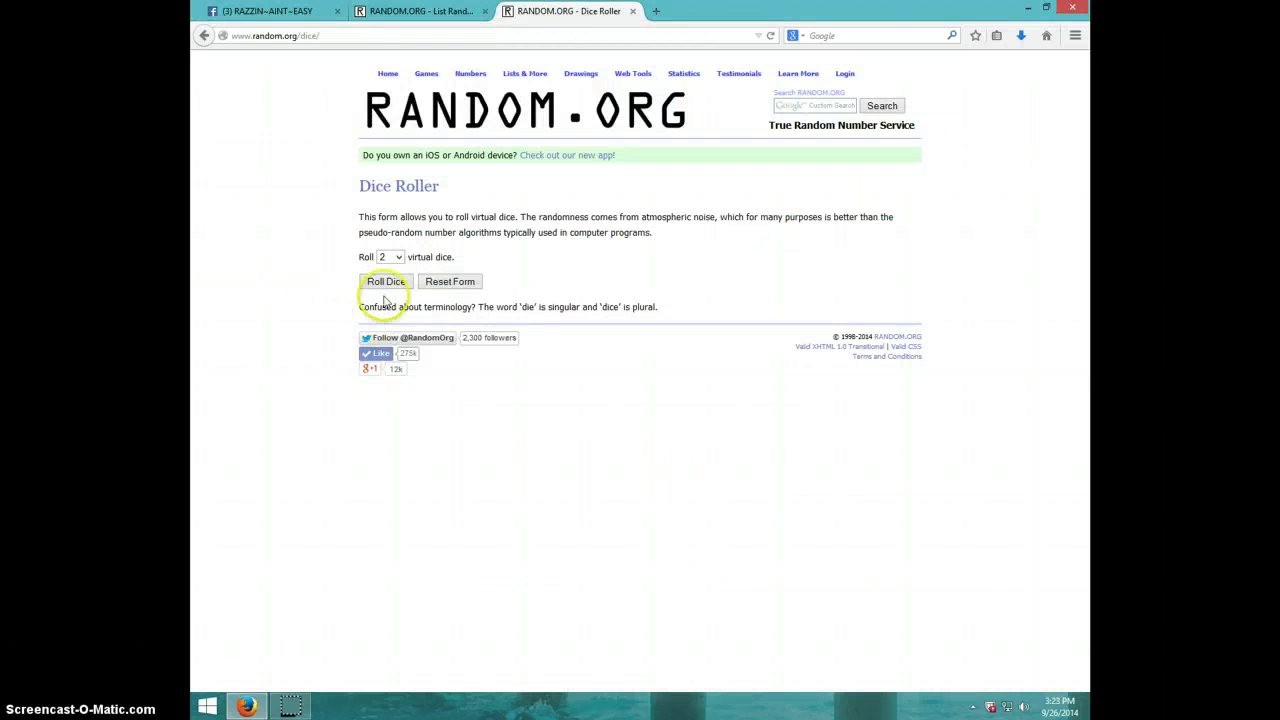
click(385, 284)
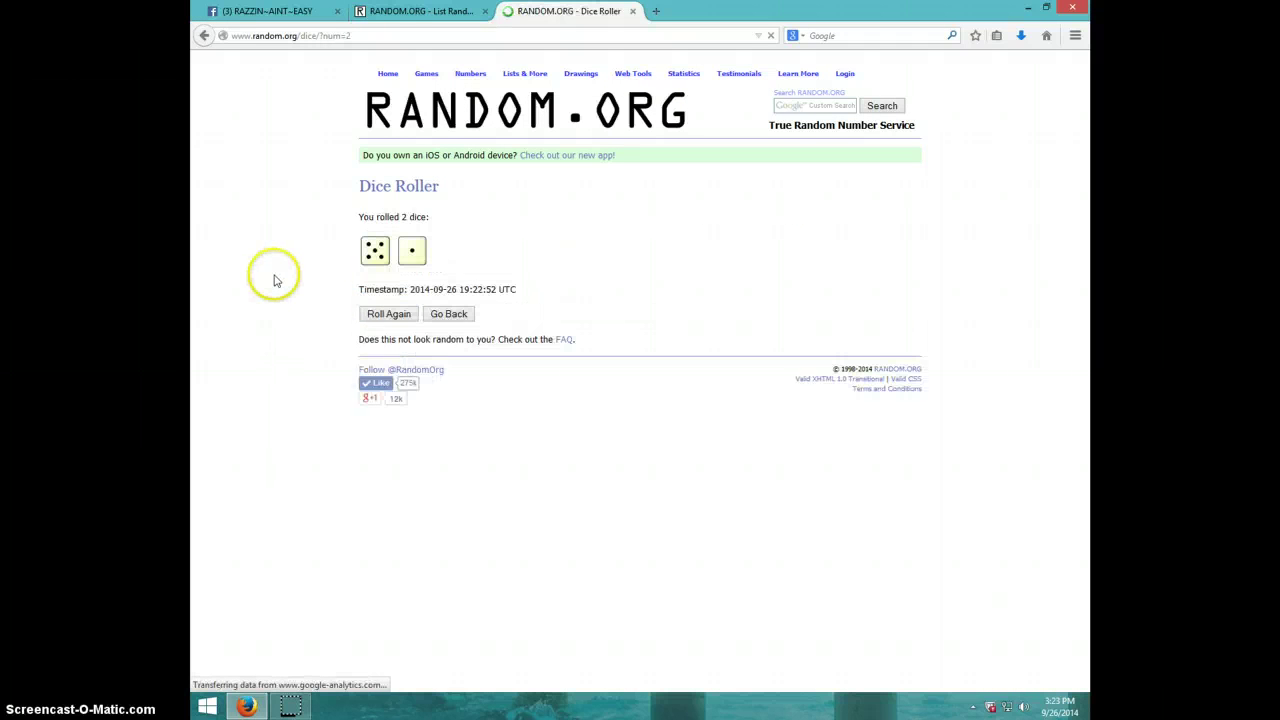
click(420, 11)
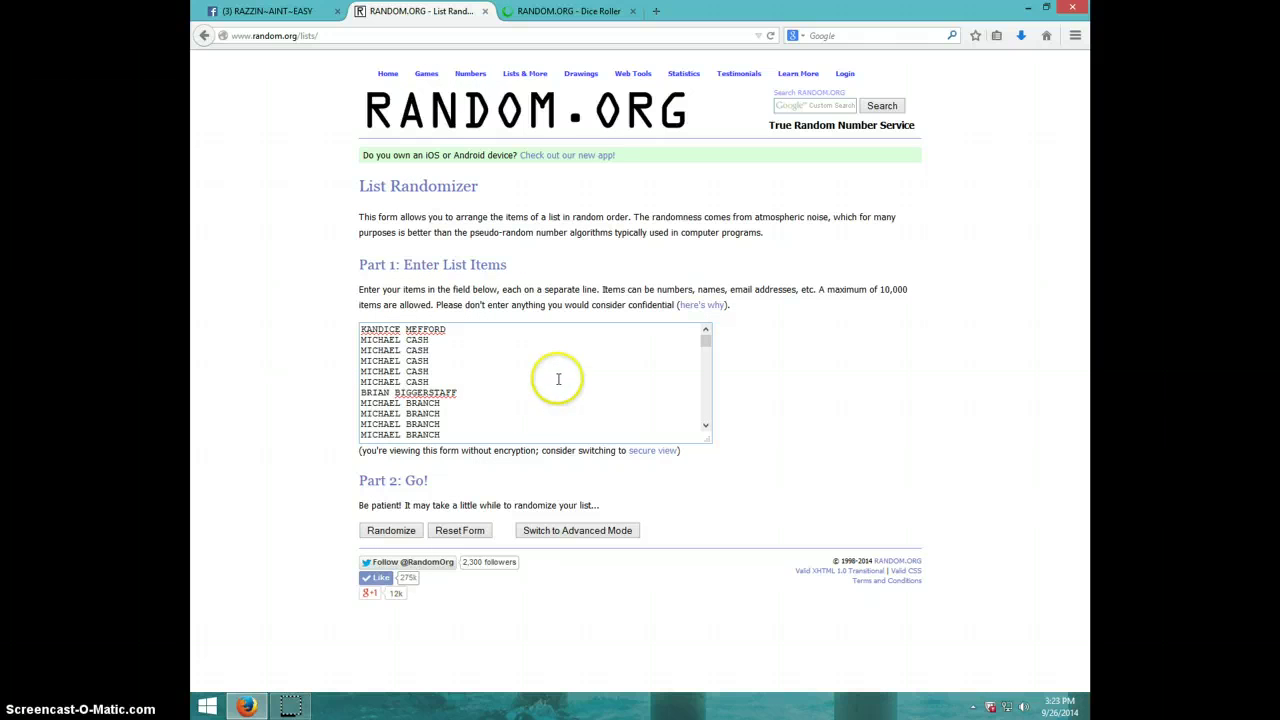
scroll(559, 377, down, 3)
scroll(559, 377, down, 3)
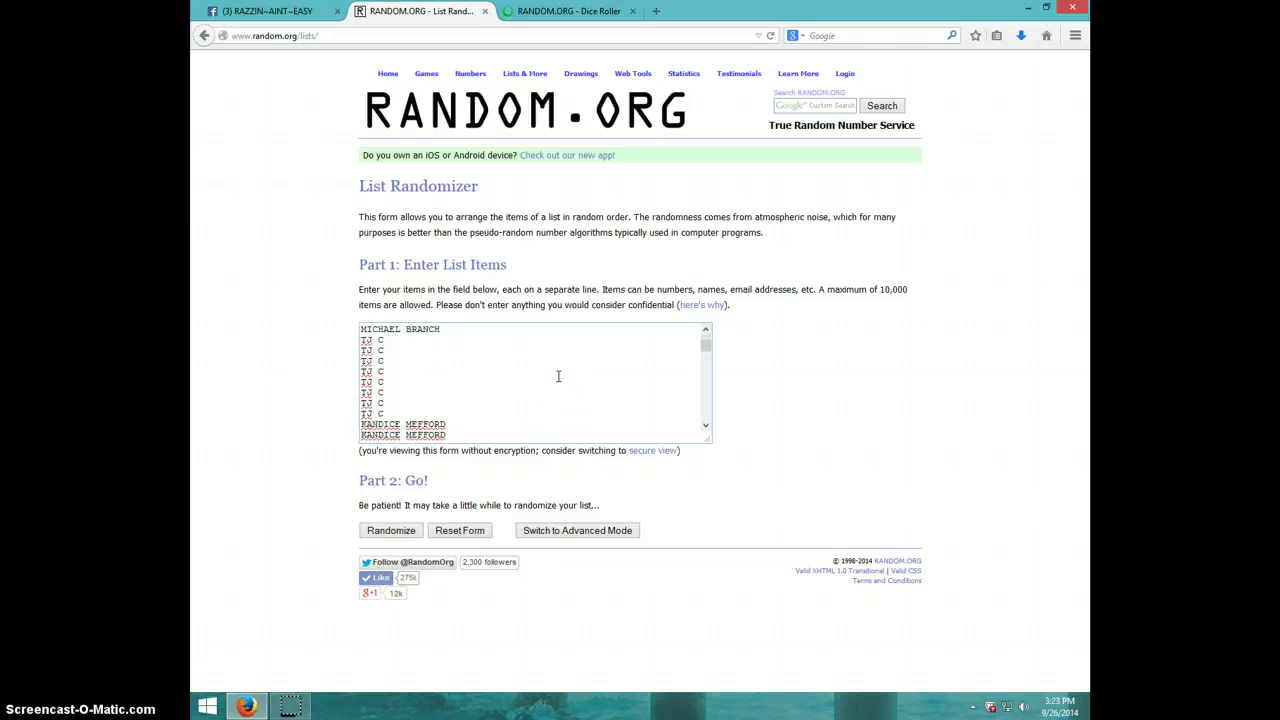
scroll(559, 377, down, 3)
scroll(559, 377, down, 3)
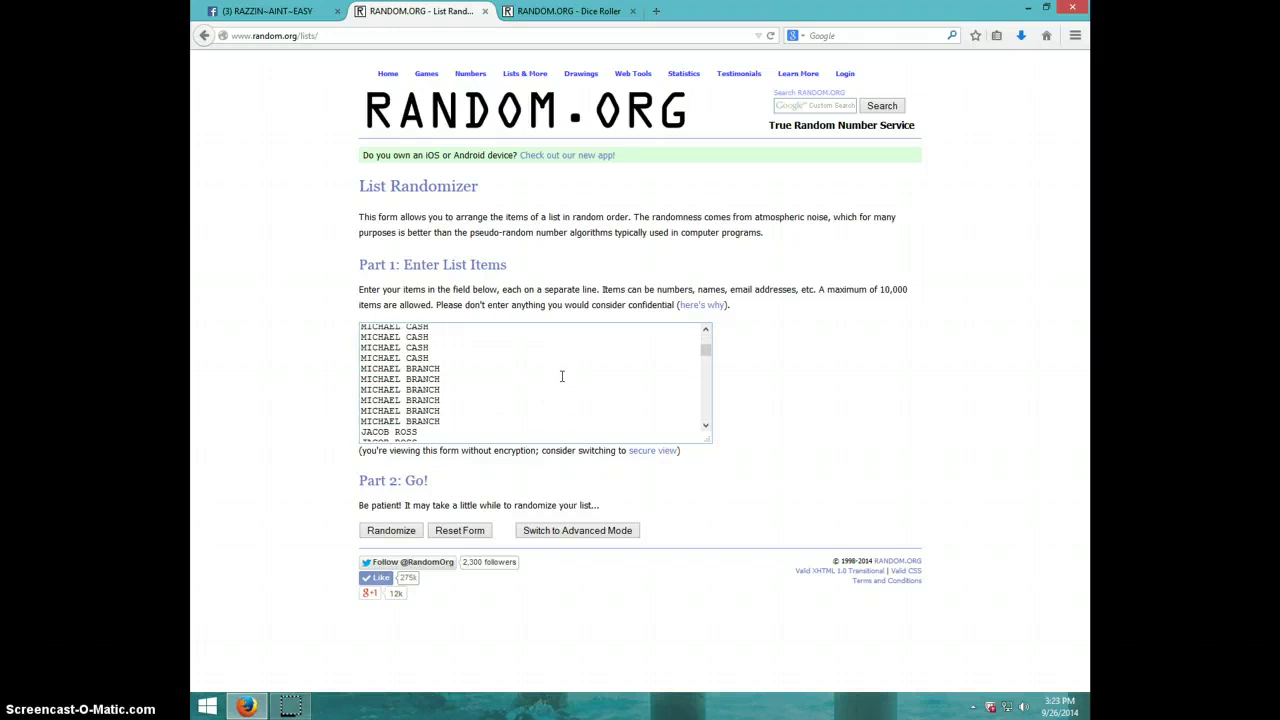
scroll(561, 376, down, 3)
scroll(553, 377, down, 3)
scroll(553, 377, down, 3)
scroll(553, 377, down, 3)
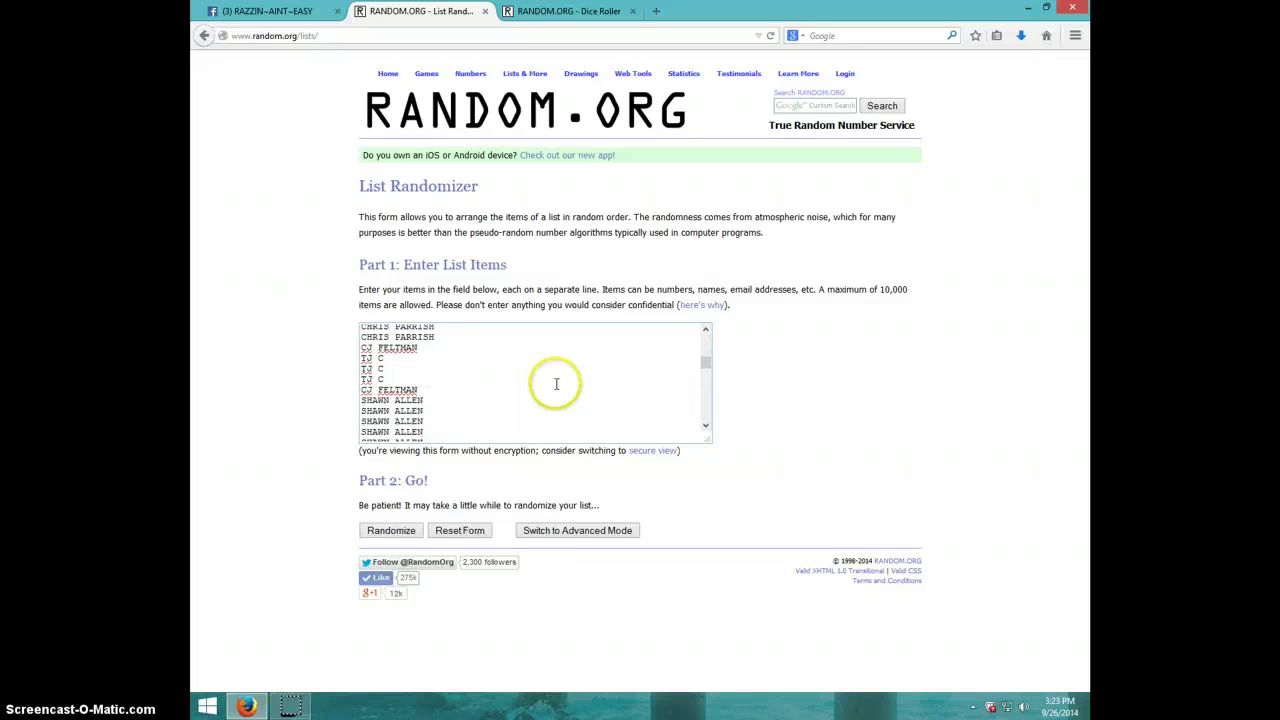
scroll(557, 384, down, 3)
scroll(558, 385, down, 3)
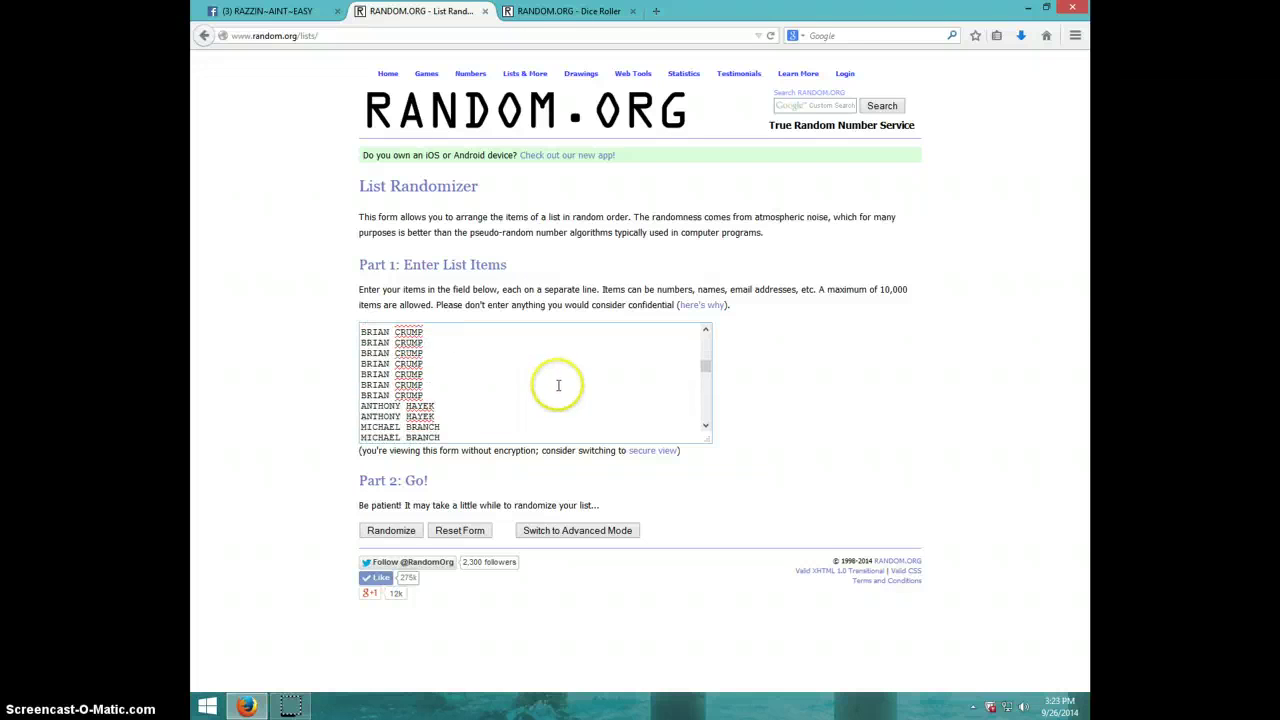
scroll(558, 384, down, 3)
scroll(558, 382, down, 3)
scroll(558, 380, down, 3)
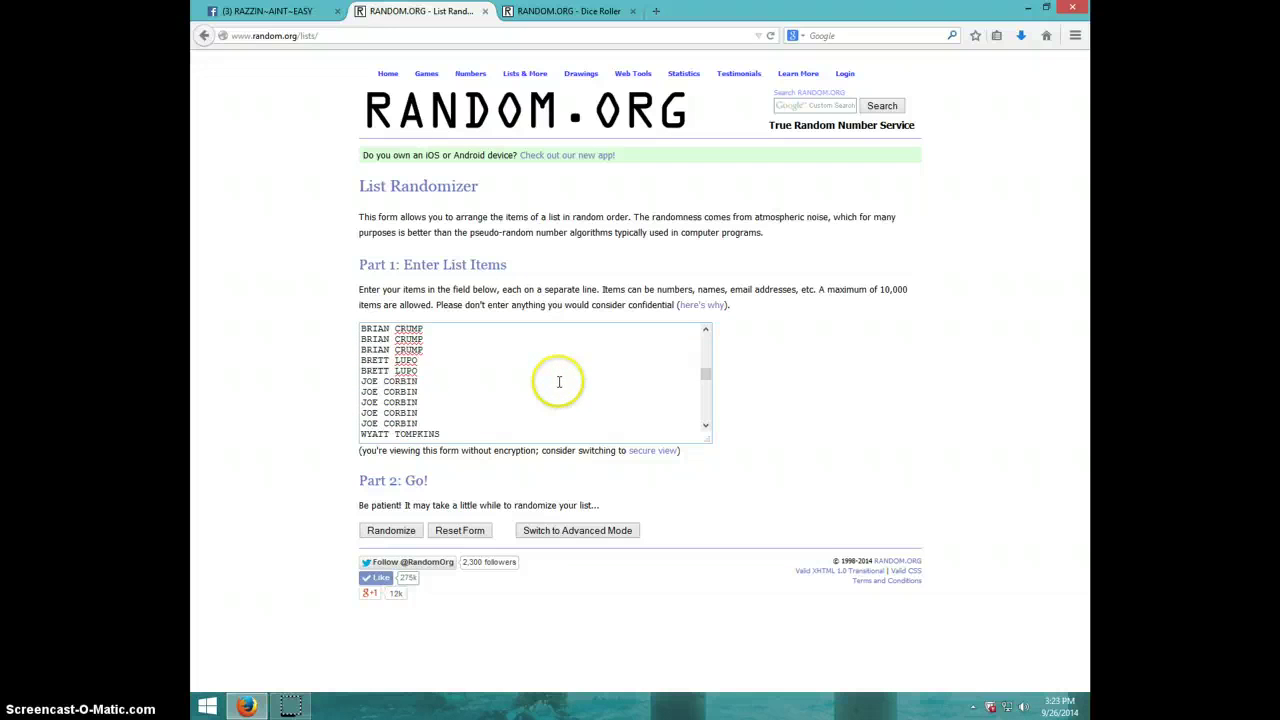
scroll(558, 378, down, 3)
scroll(558, 378, down, 3)
scroll(558, 379, down, 3)
scroll(557, 380, down, 3)
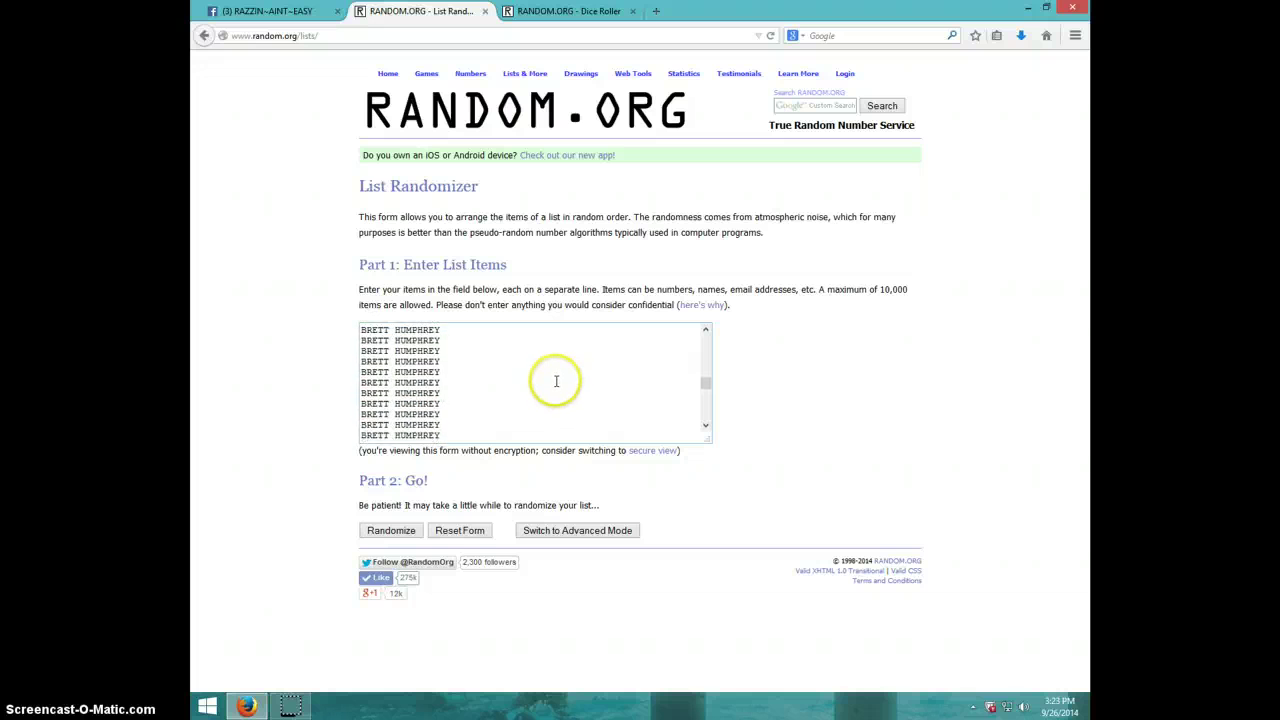
scroll(556, 381, down, 3)
scroll(556, 381, down, 3)
scroll(556, 381, down, 3)
scroll(556, 381, down, 3)
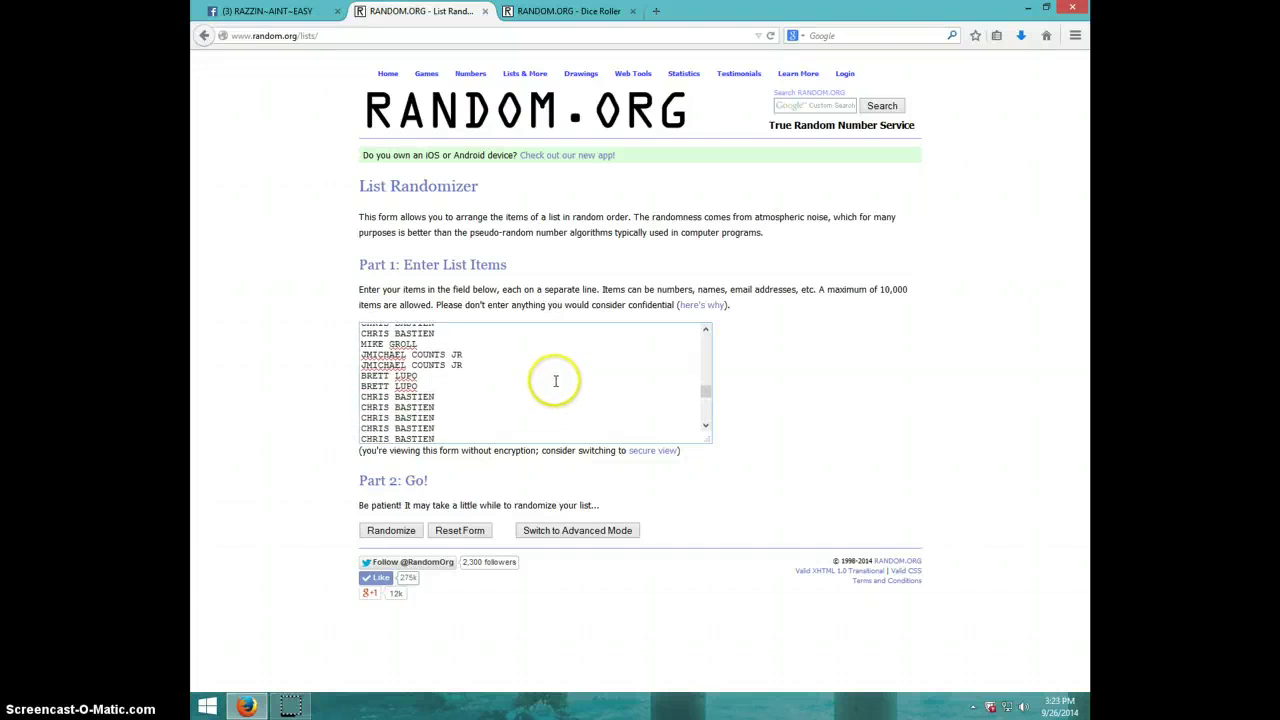
scroll(556, 381, down, 3)
scroll(556, 381, down, 3)
scroll(556, 381, down, 3)
scroll(556, 381, down, 3)
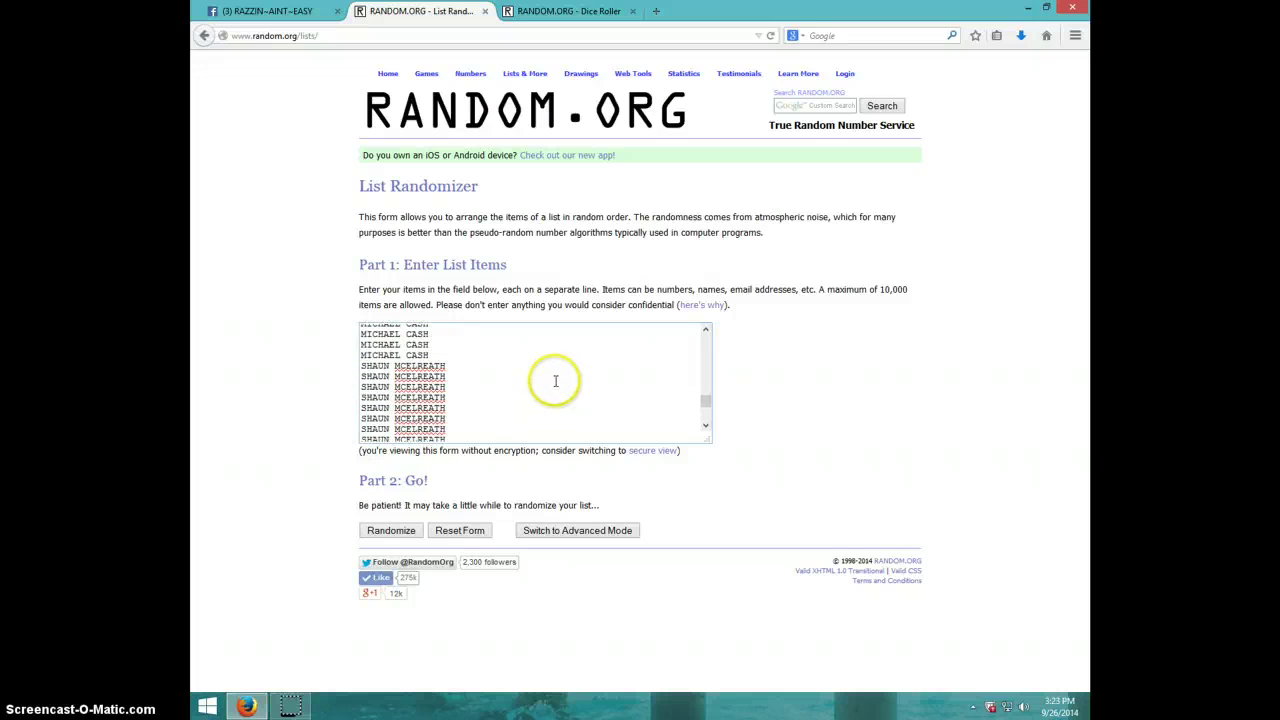
scroll(556, 381, down, 3)
scroll(556, 381, down, 3)
scroll(556, 381, down, 3)
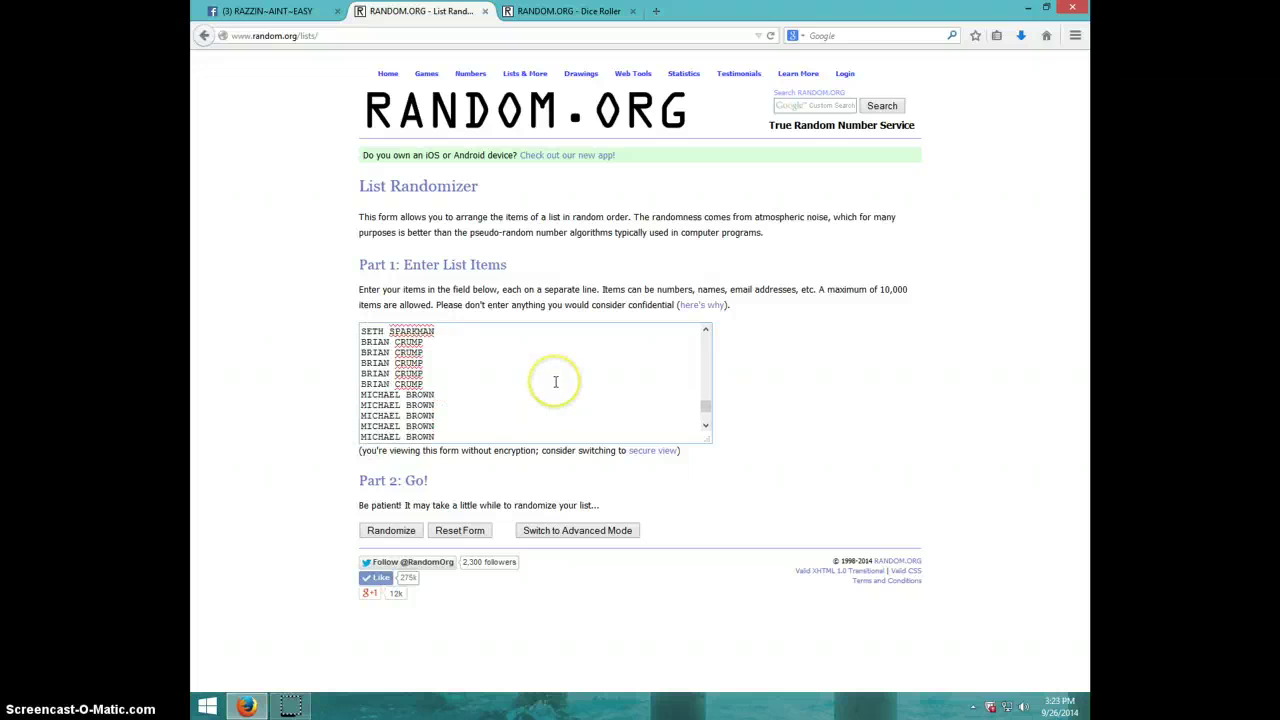
scroll(556, 381, down, 3)
scroll(556, 381, down, 3)
scroll(557, 385, down, 3)
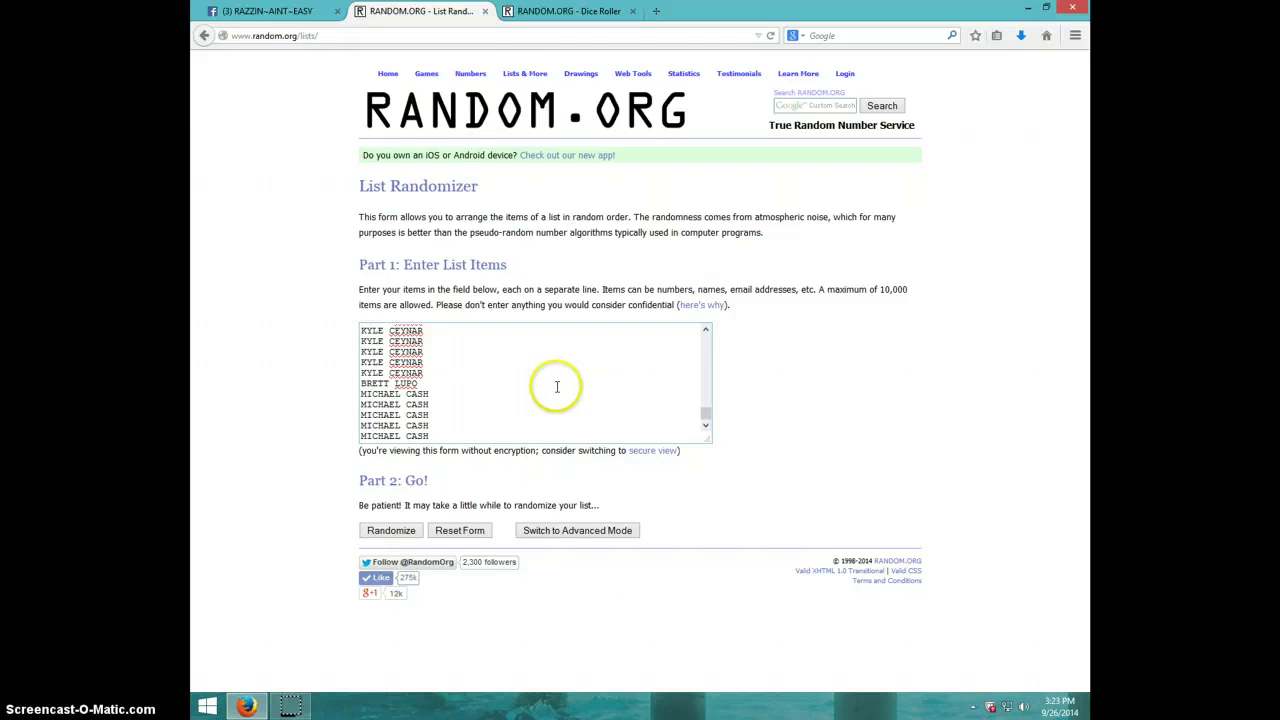
Recheck the earlier 5-and-1 dice roll and the current time before randomizing.
click(555, 11)
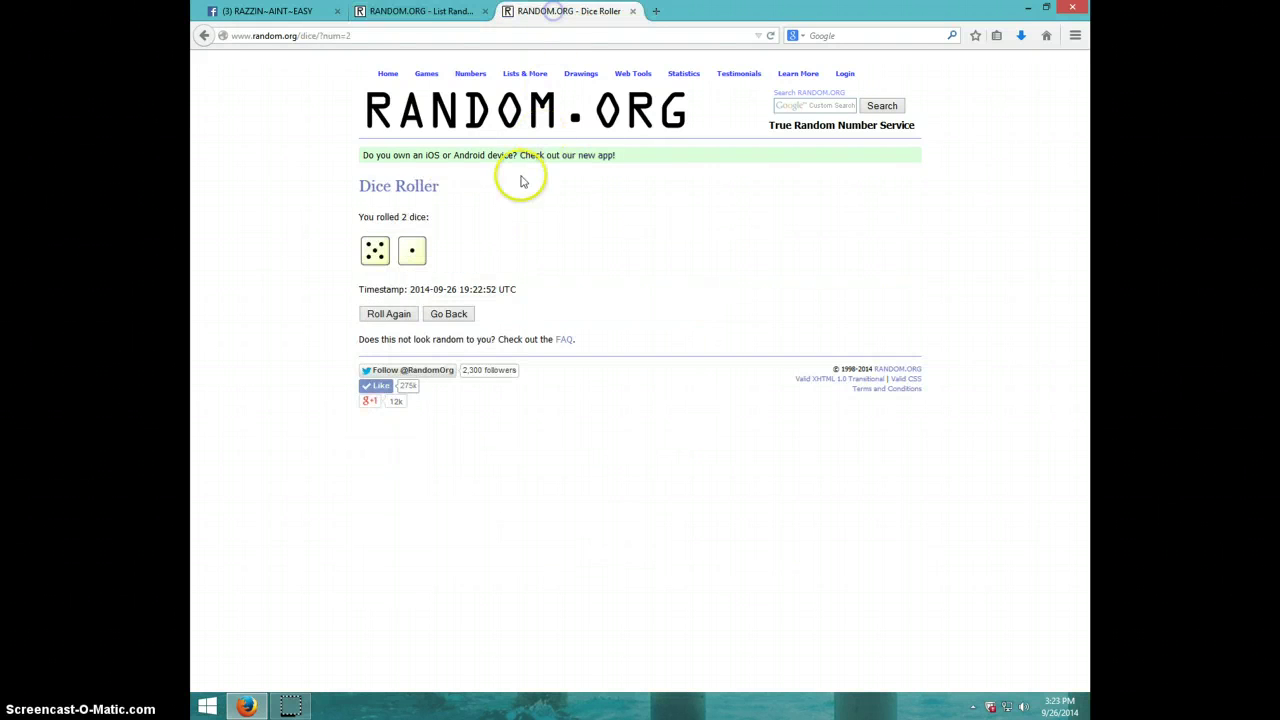
click(414, 12)
click(1062, 710)
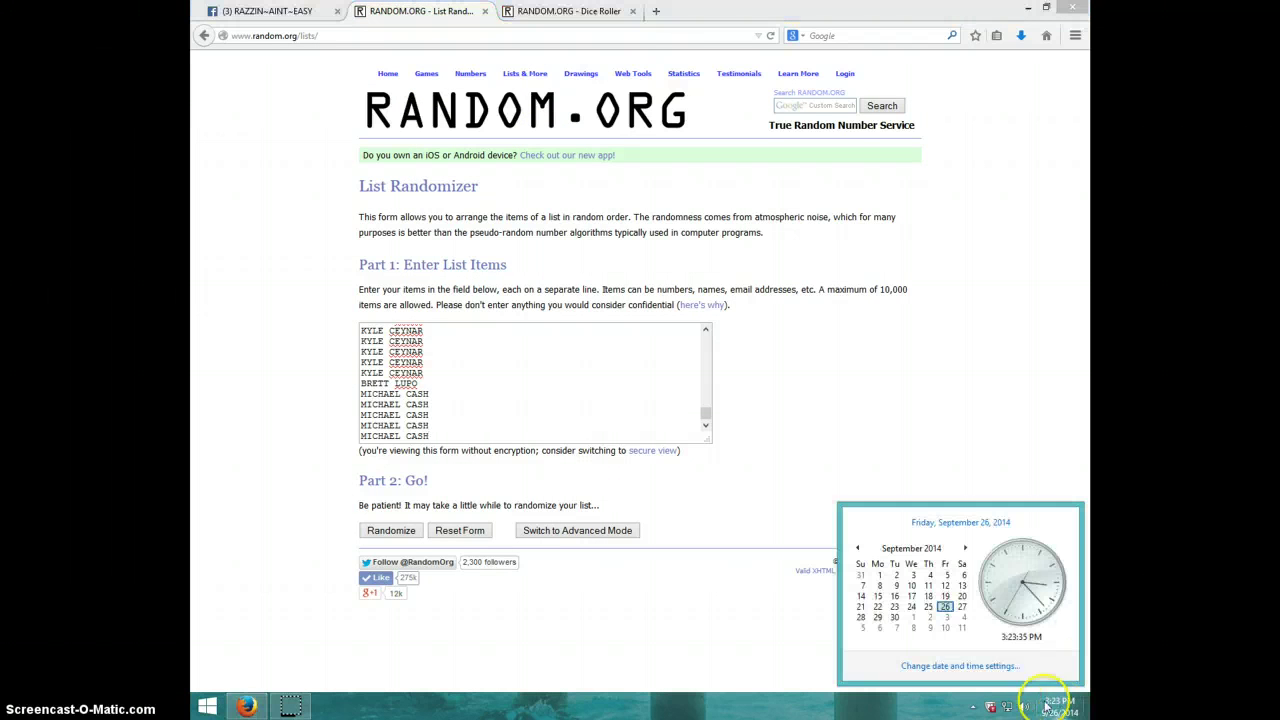
Shuffle the 335 names repeatedly until the fifth order (19:24:05 UTC, TJ C last) shows.
click(409, 535)
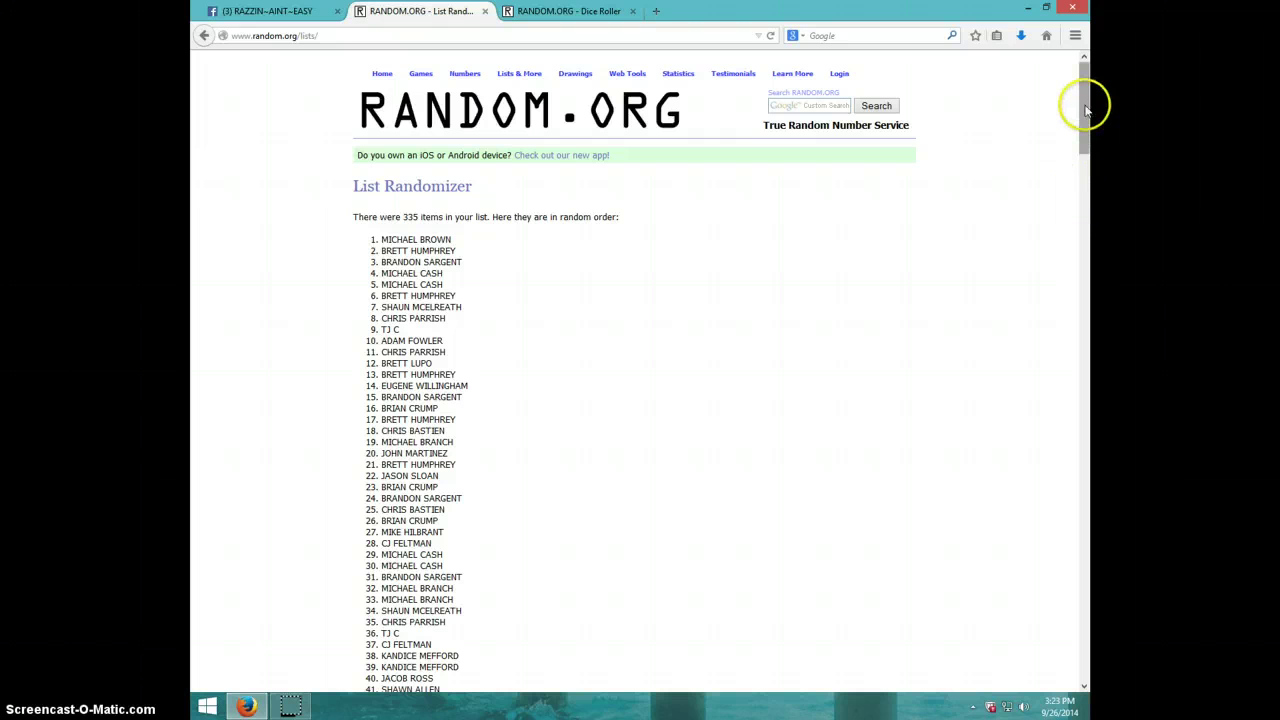
drag(1086, 108, 1085, 688)
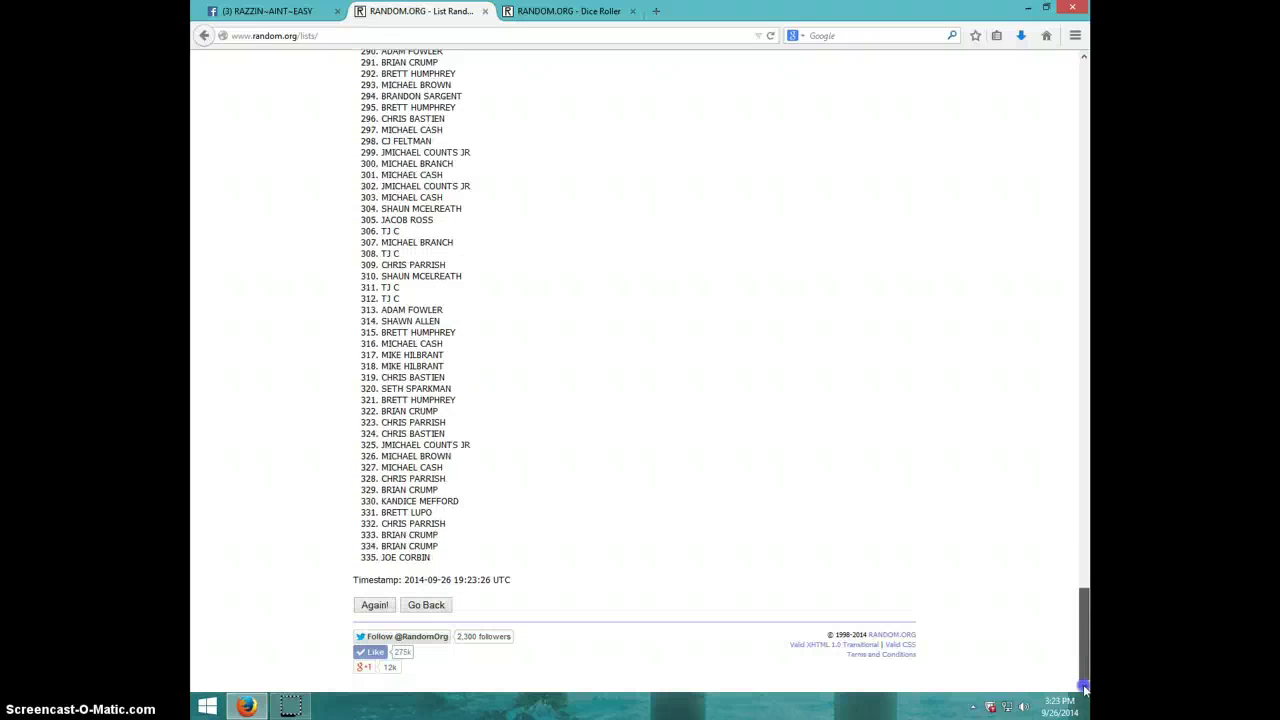
click(377, 607)
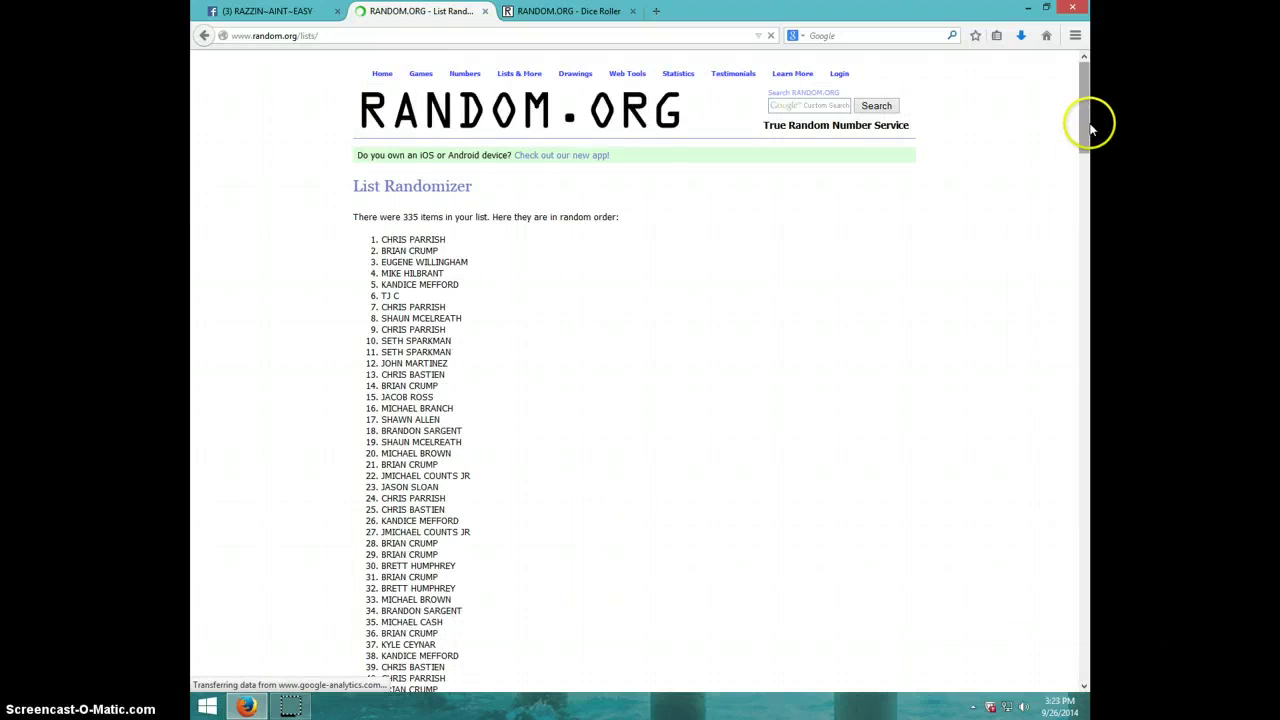
drag(1085, 115, 1077, 497)
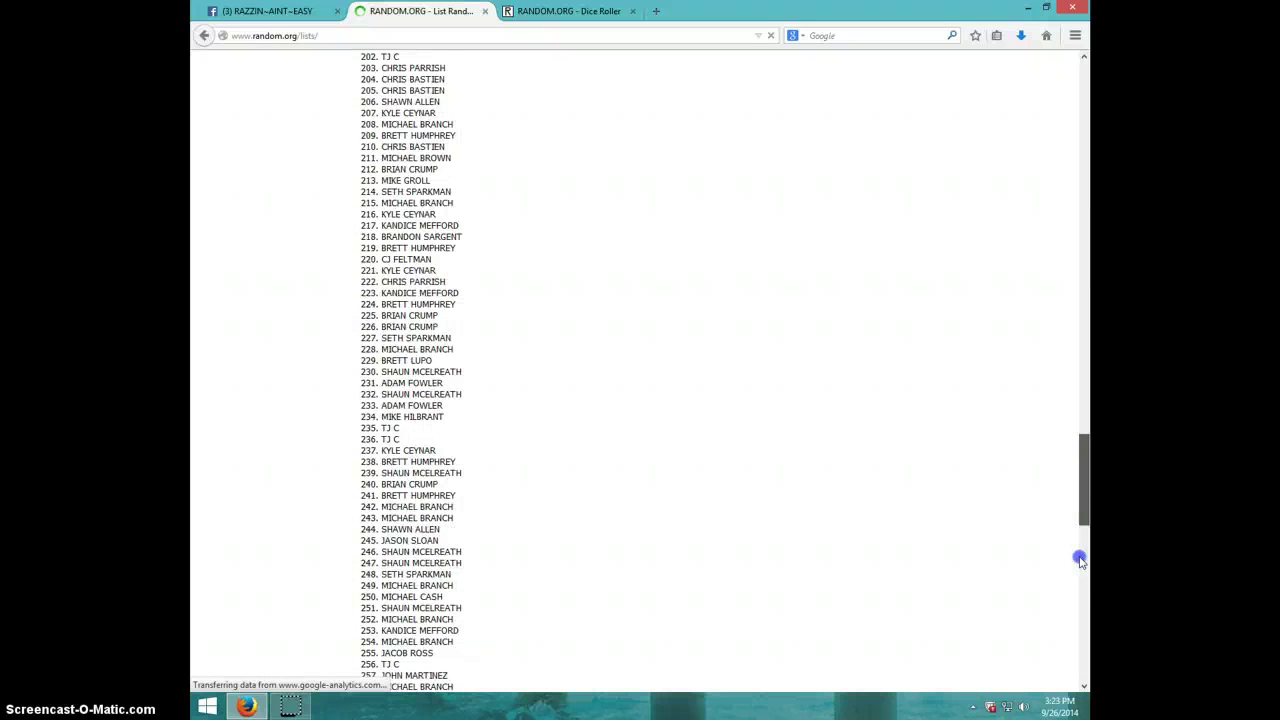
drag(1080, 560, 1080, 563)
drag(1080, 629, 1082, 661)
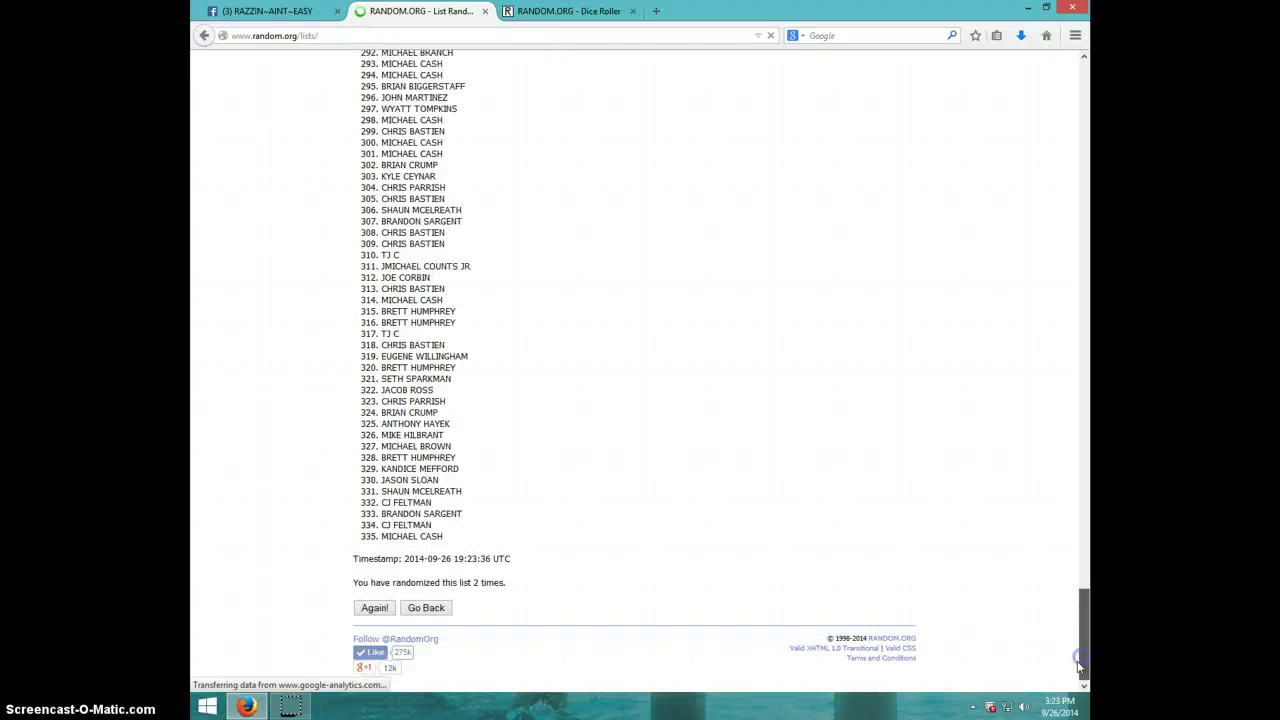
click(375, 608)
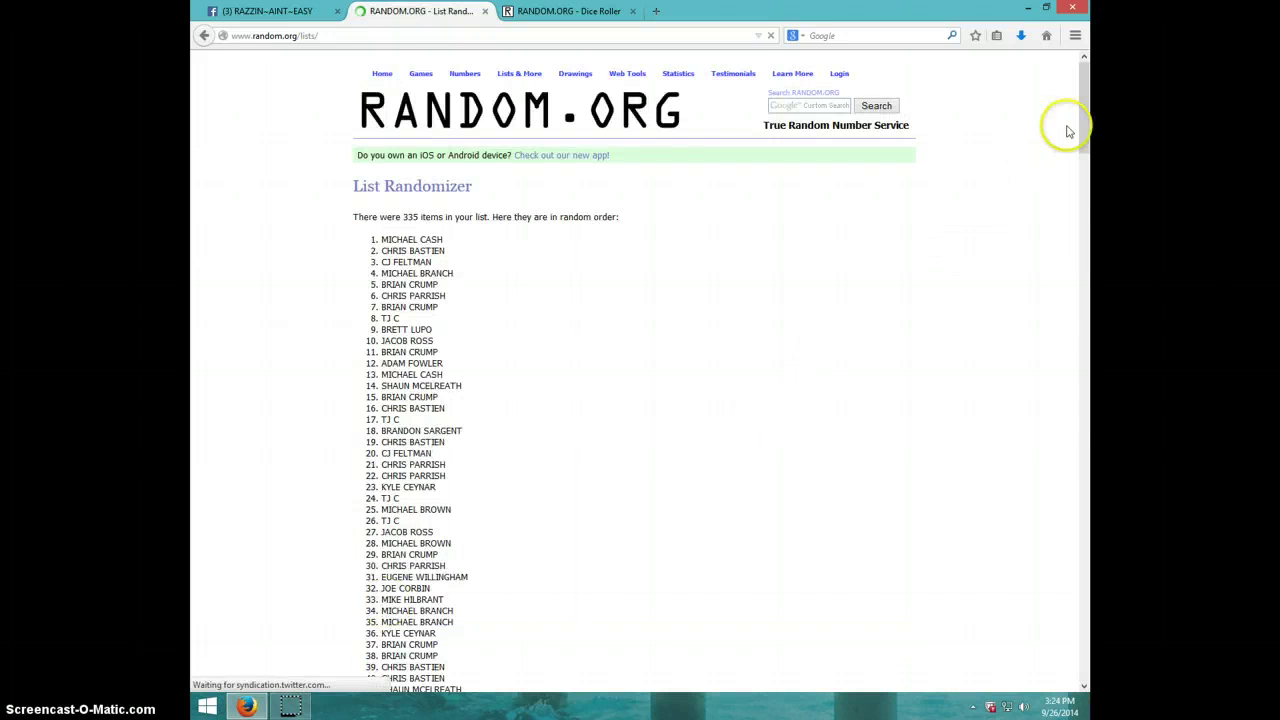
drag(1086, 118, 1084, 673)
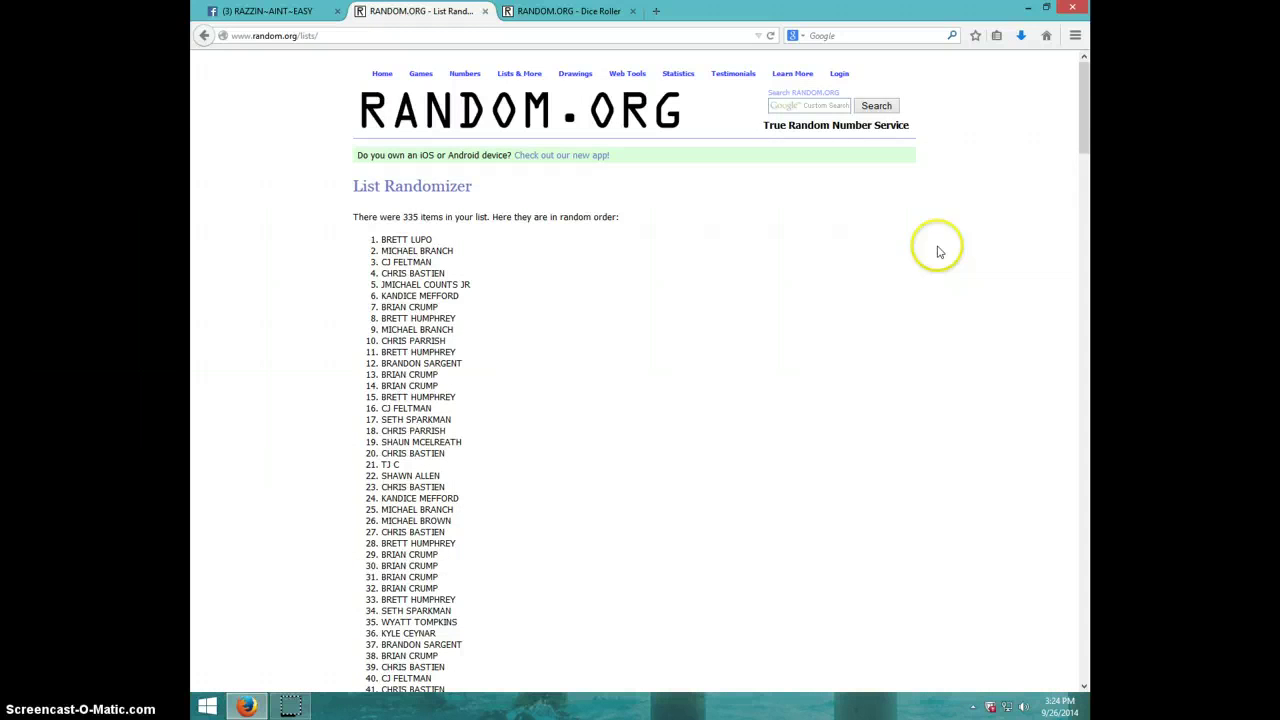
drag(1086, 113, 1091, 662)
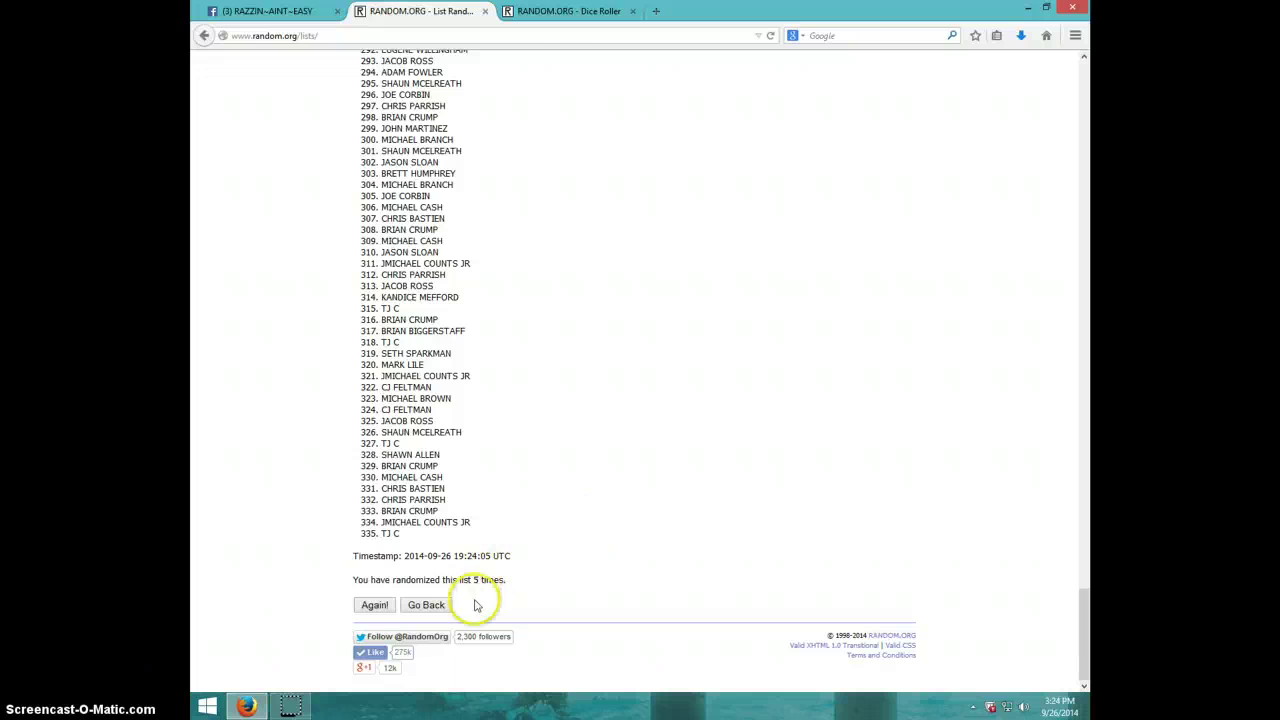
click(561, 12)
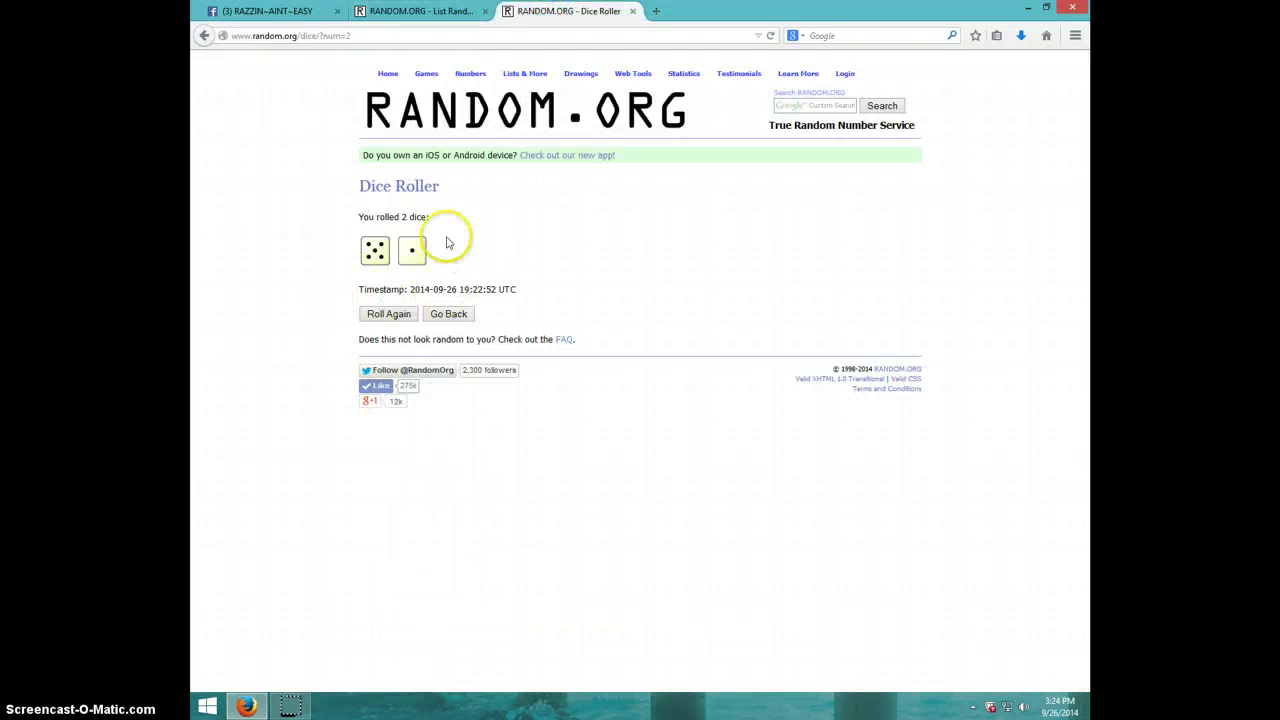
click(424, 12)
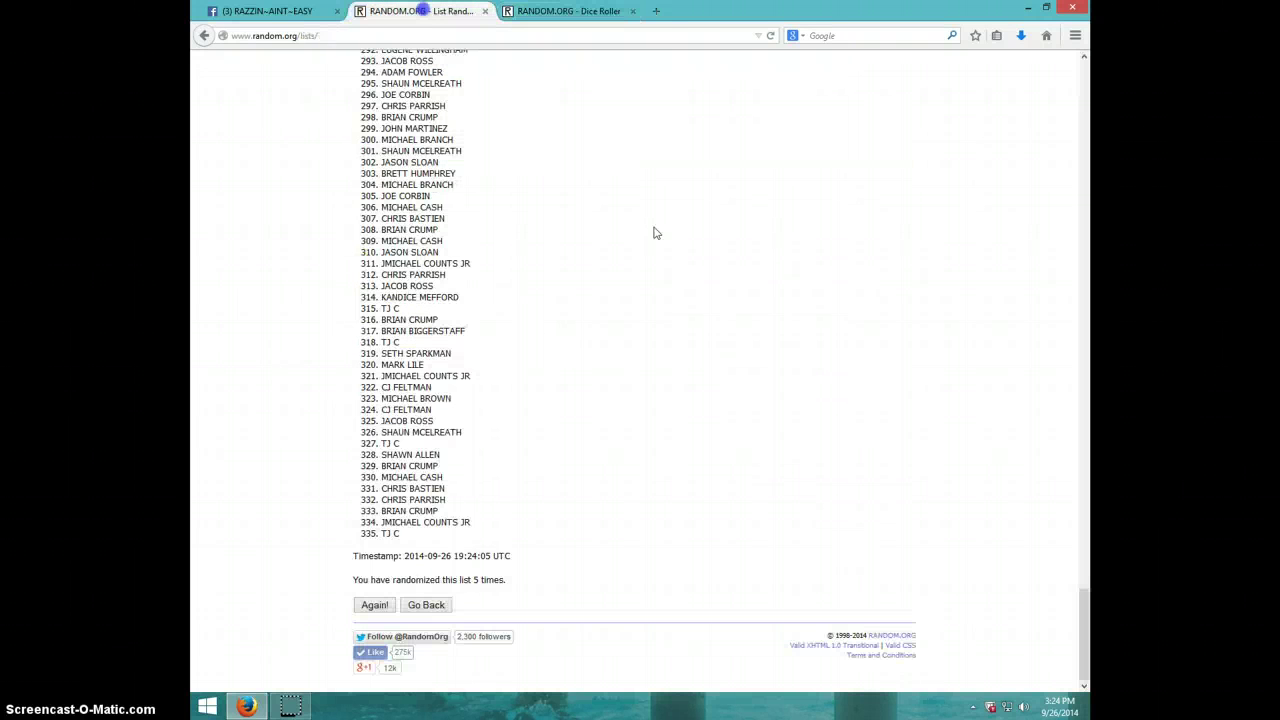
click(1058, 708)
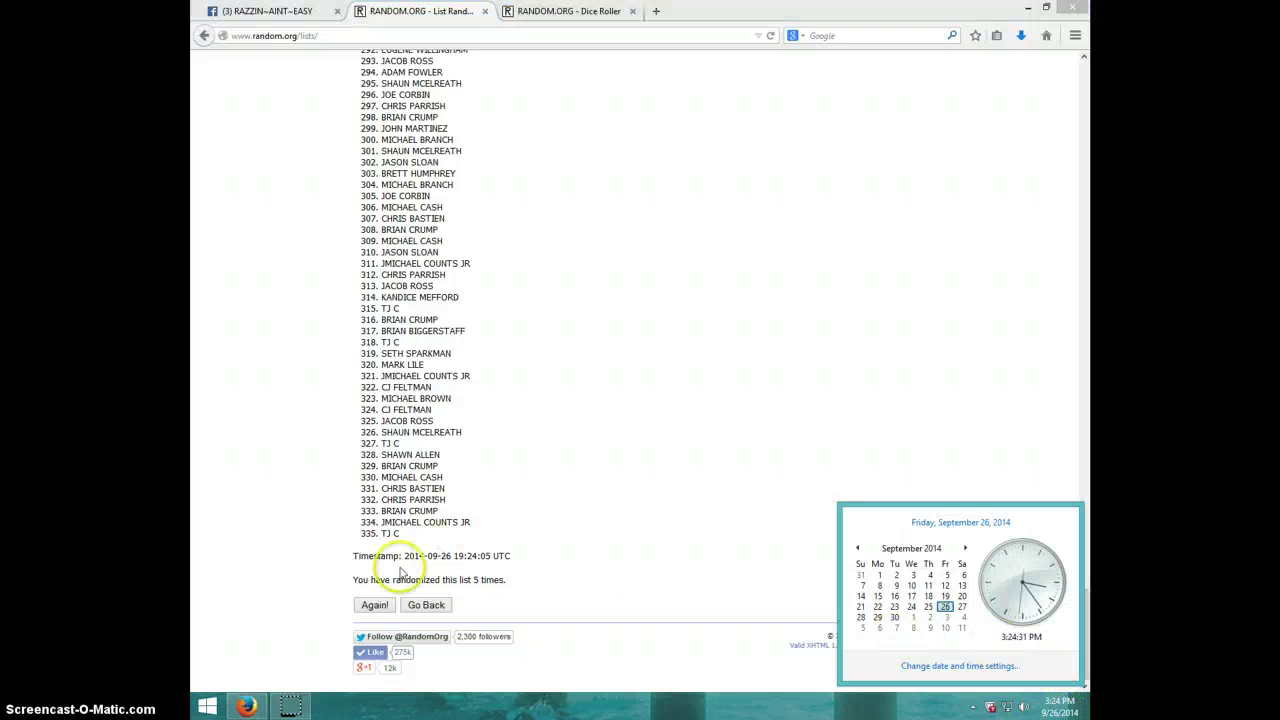
click(375, 607)
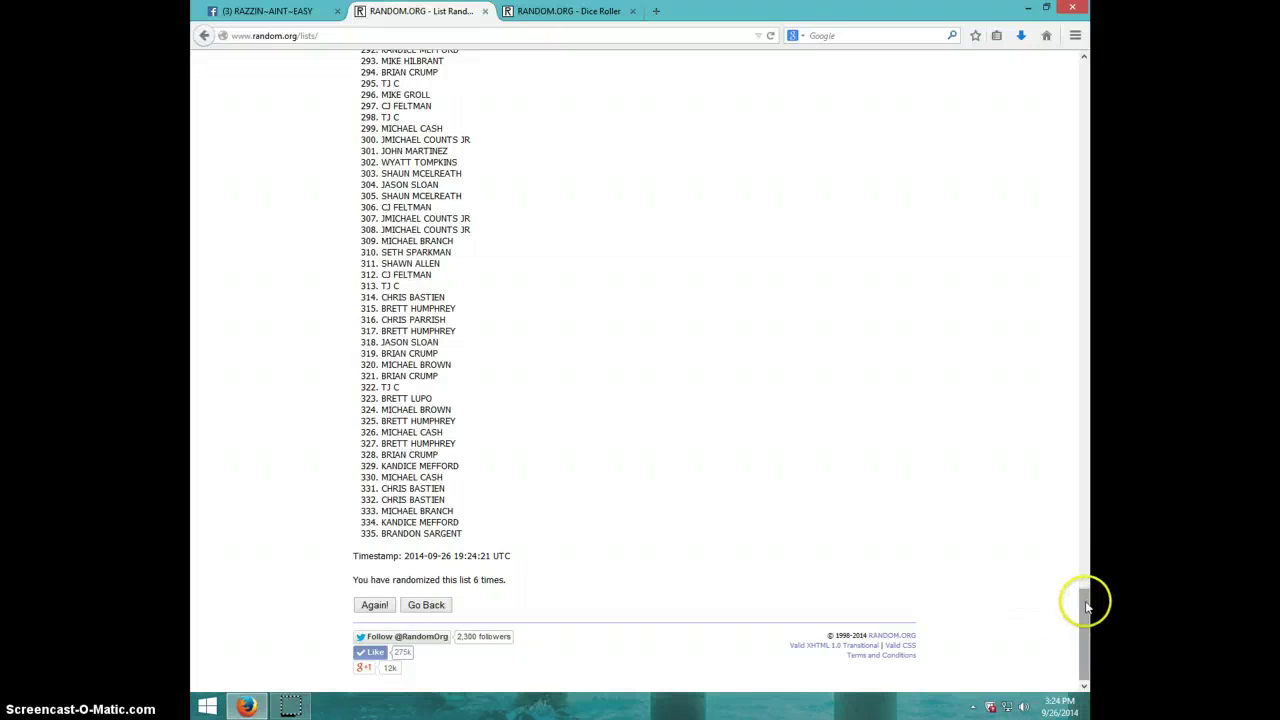
drag(1082, 600, 1088, 45)
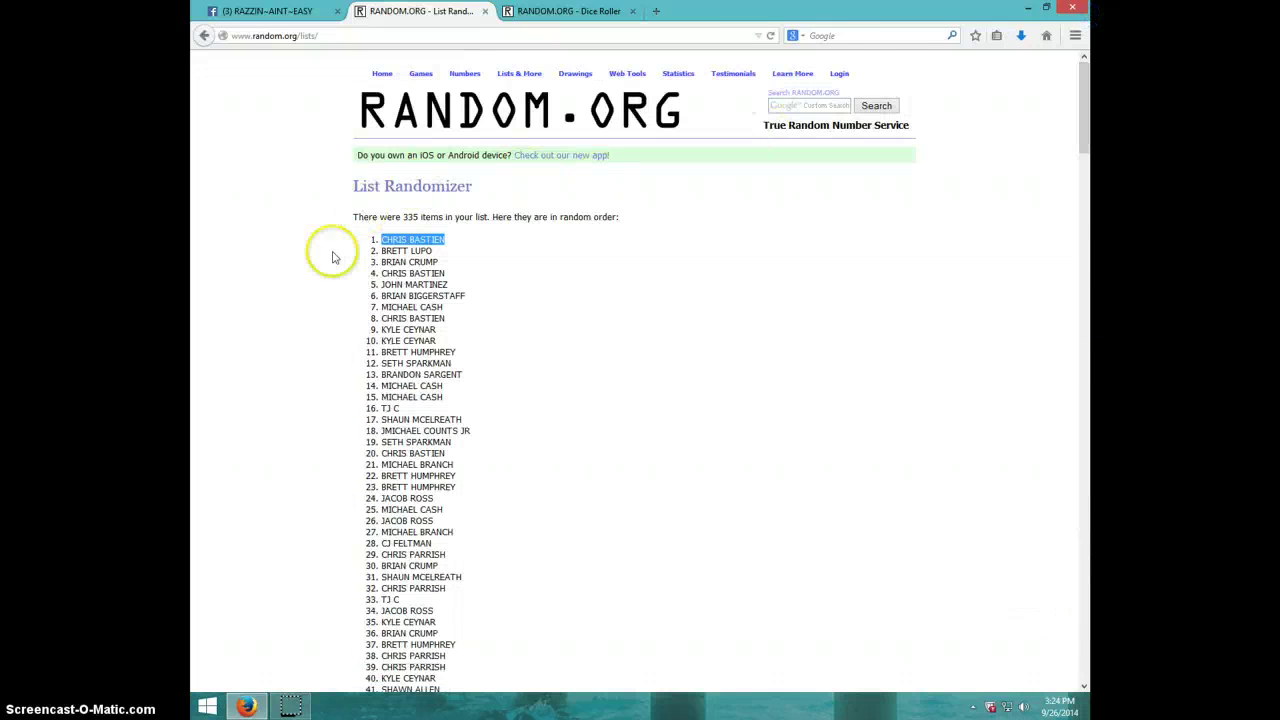
click(545, 14)
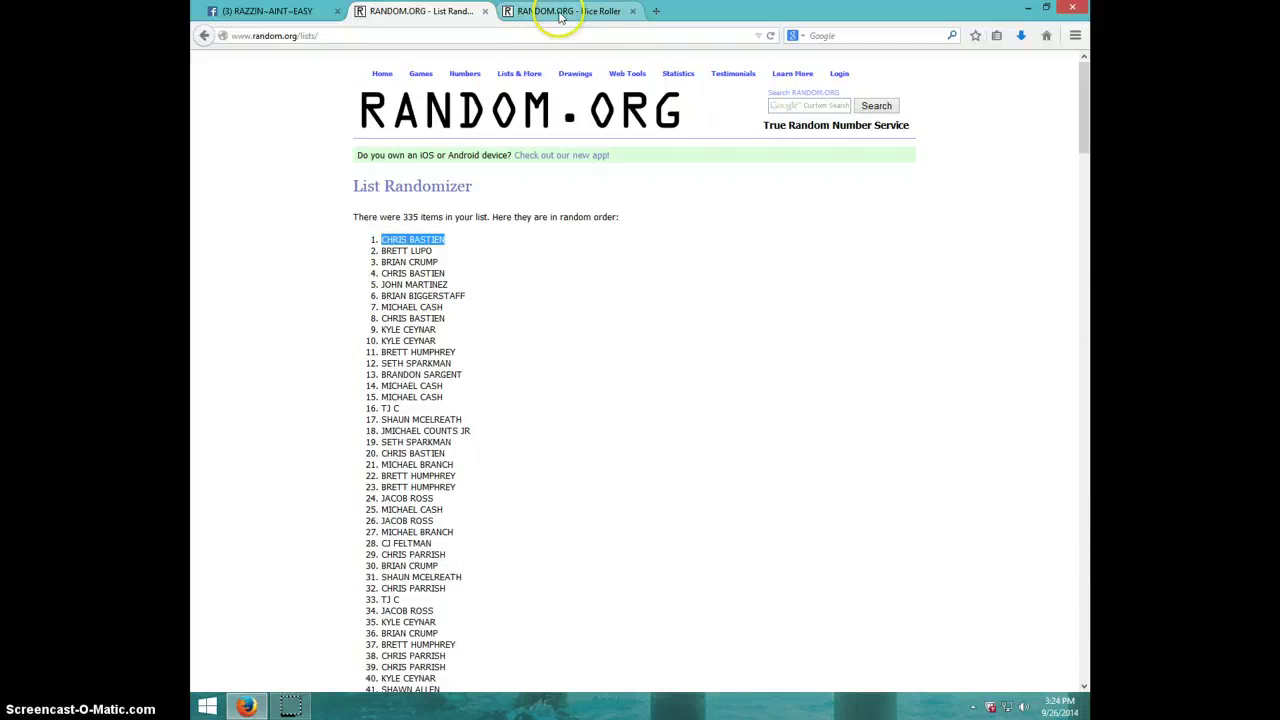
click(420, 12)
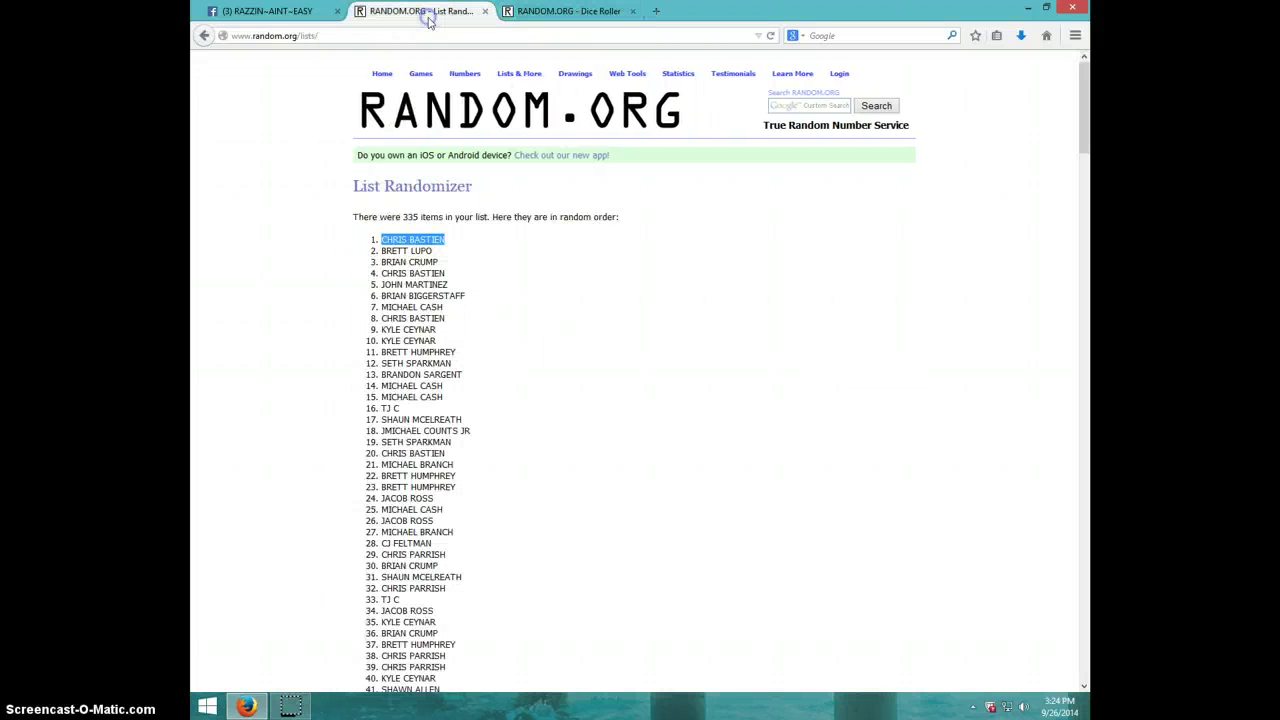
click(1057, 708)
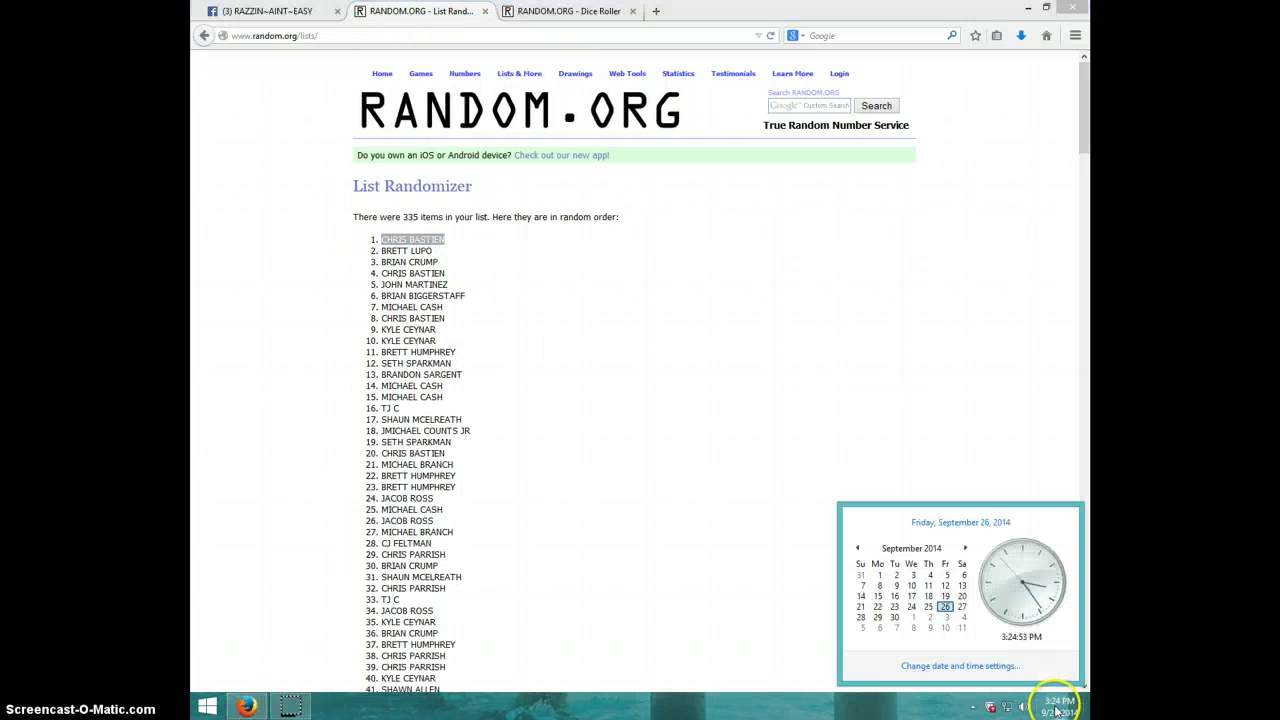
click(286, 23)
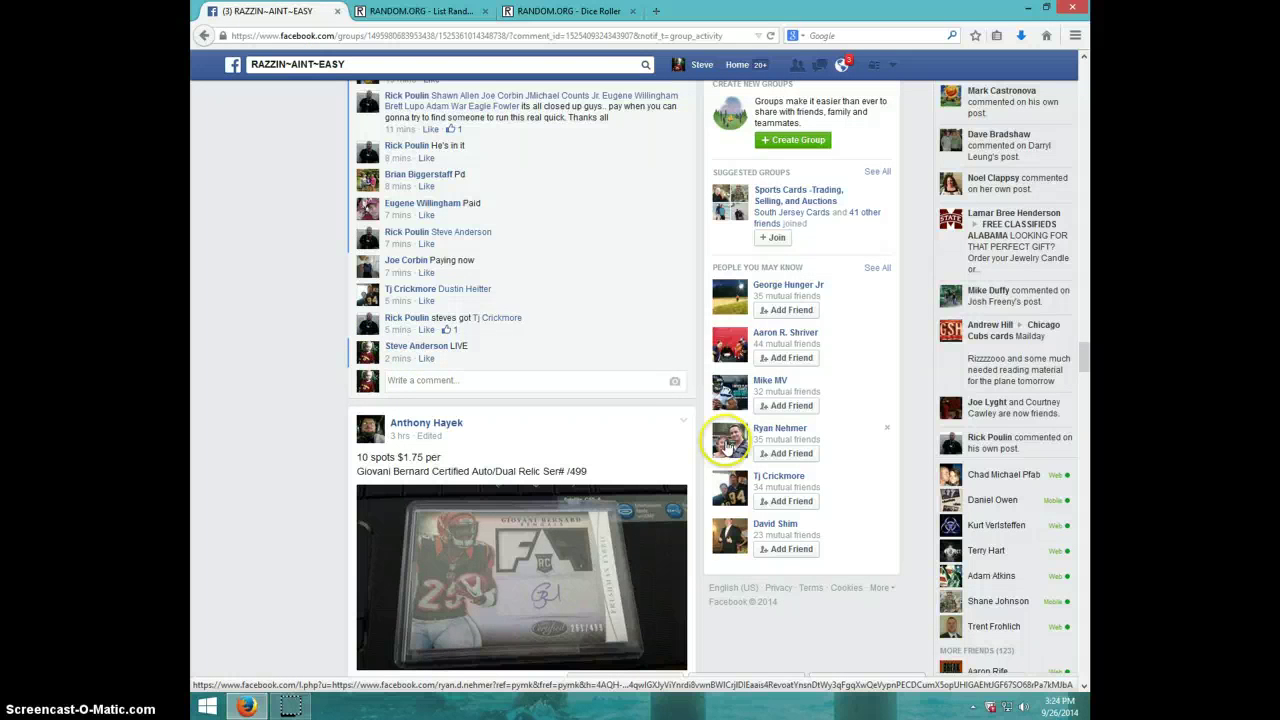
text(DONE)
Post the 'DONE' comment below LIVE and note the finishing time.
key(Return)
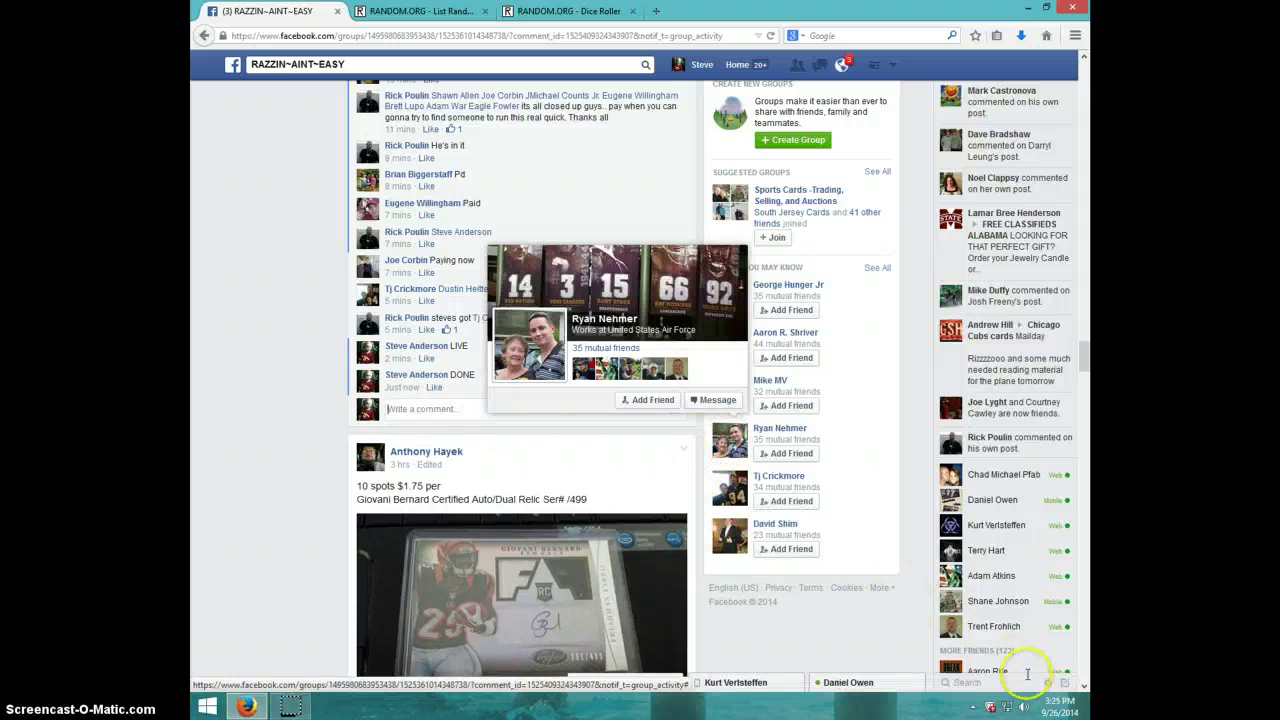
click(1060, 703)
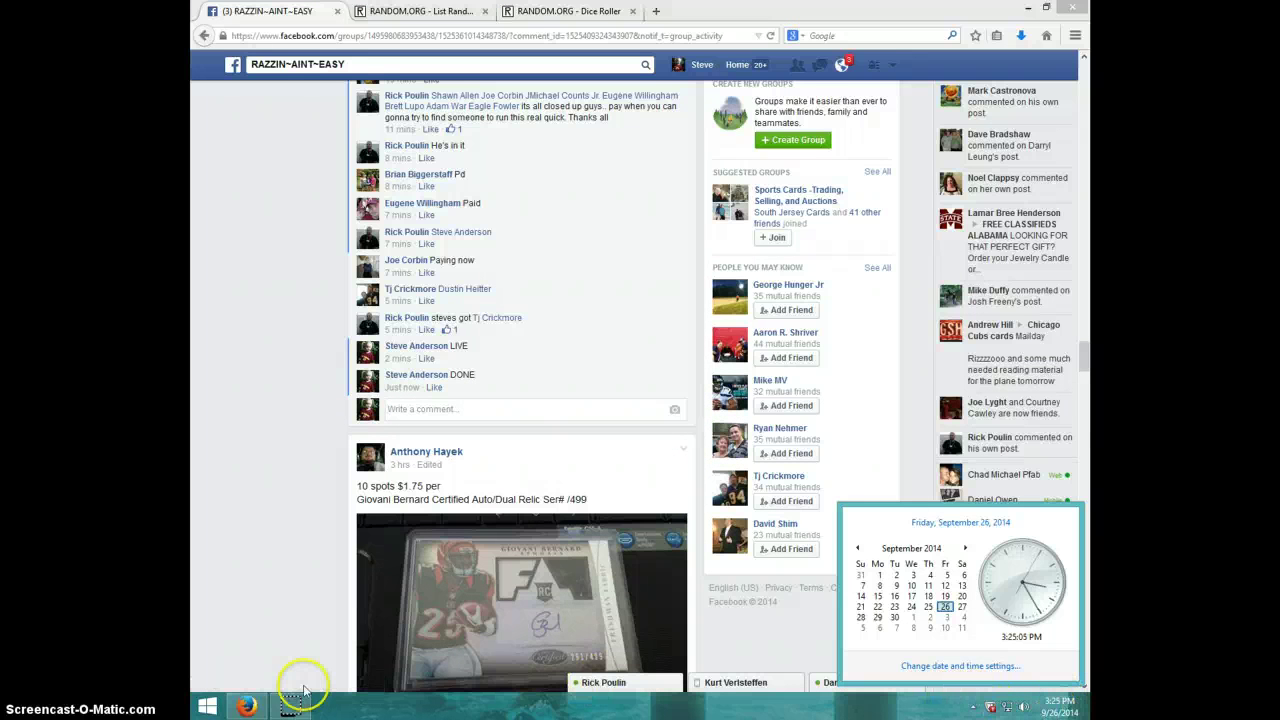